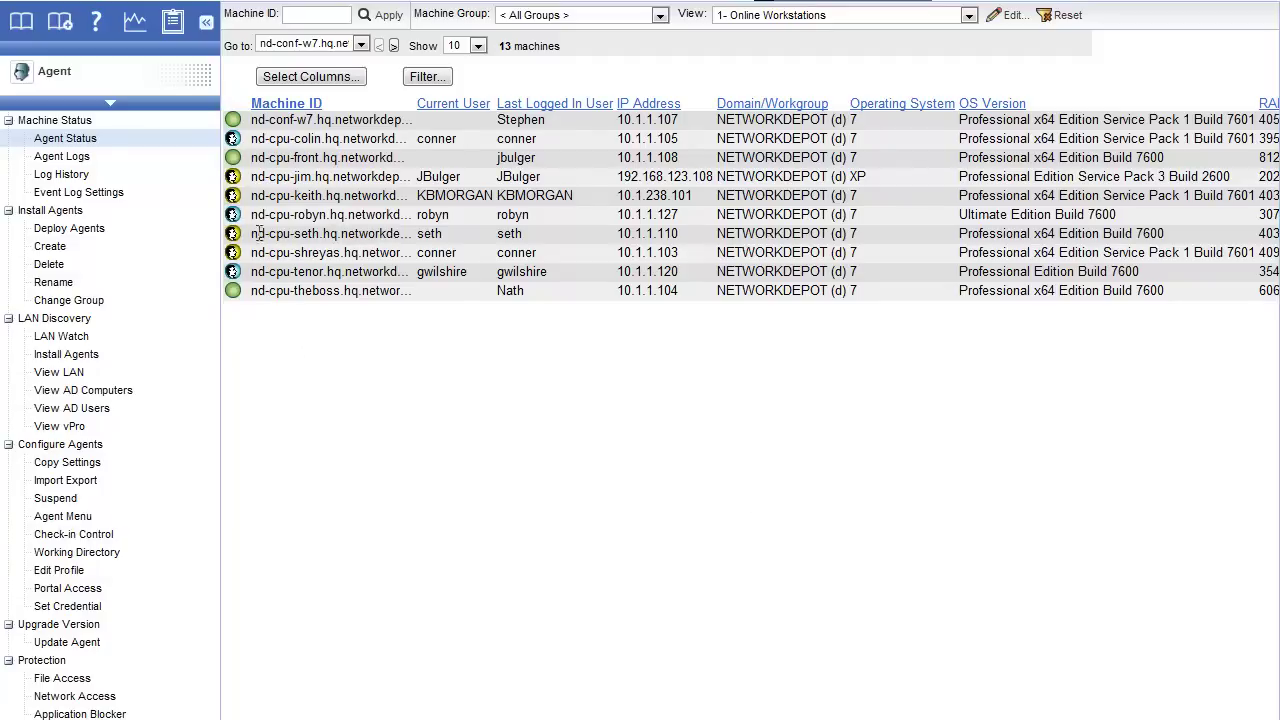
Step: Open the Task Manager for the remote workstation, sort its processes by CPU usage in descending order, and select the System process
{"action": "mouse_move", "coordinate": [232, 215]}
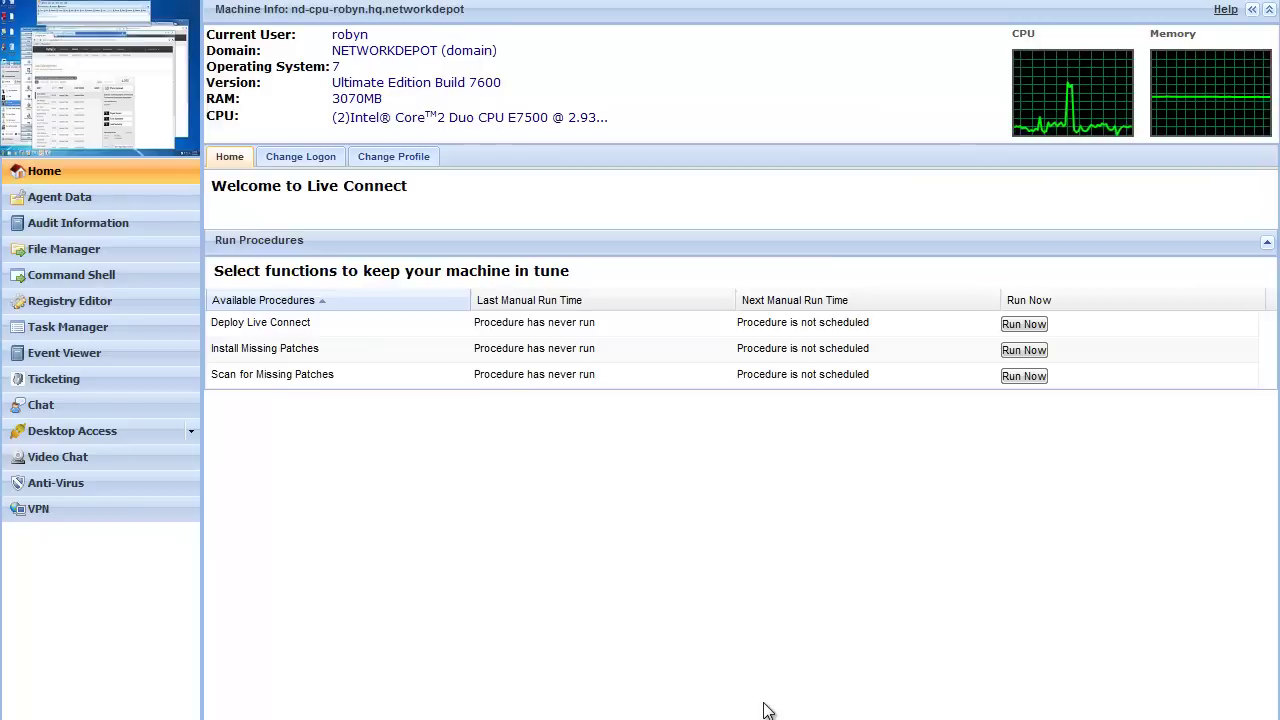
{"action": "left_click", "coordinate": [77, 333]}
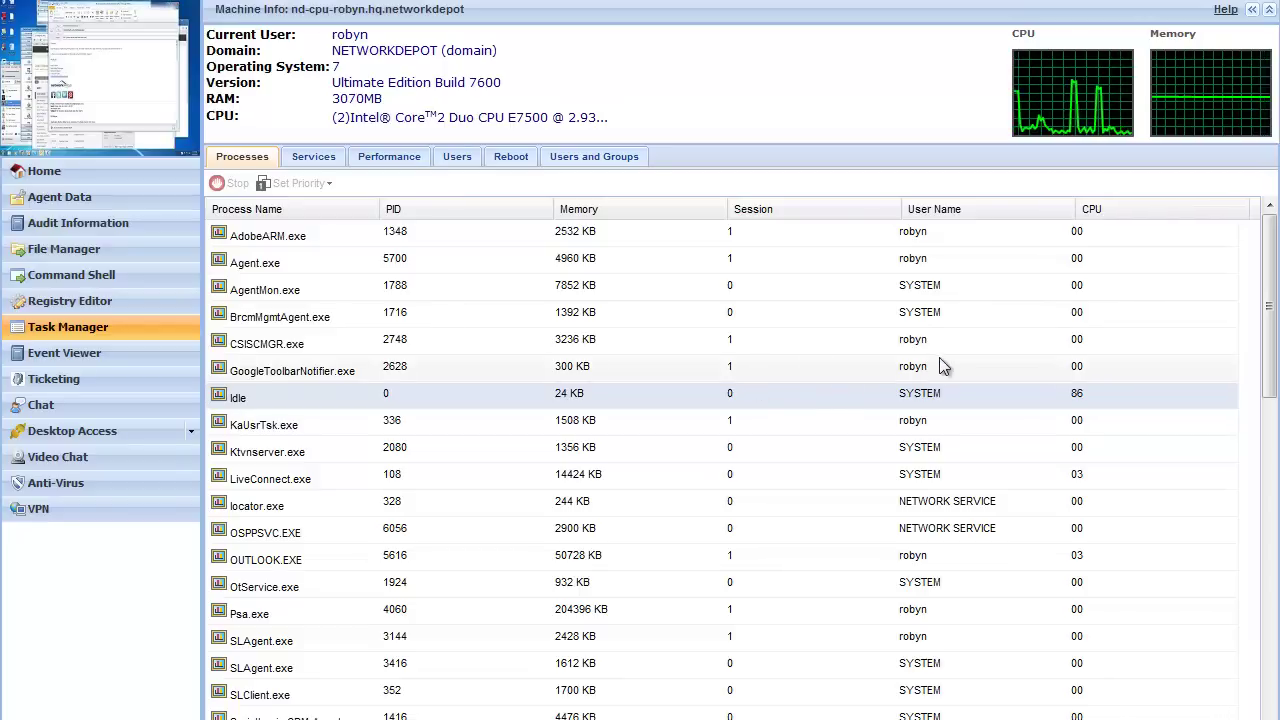
{"action": "left_click", "coordinate": [1152, 209]}
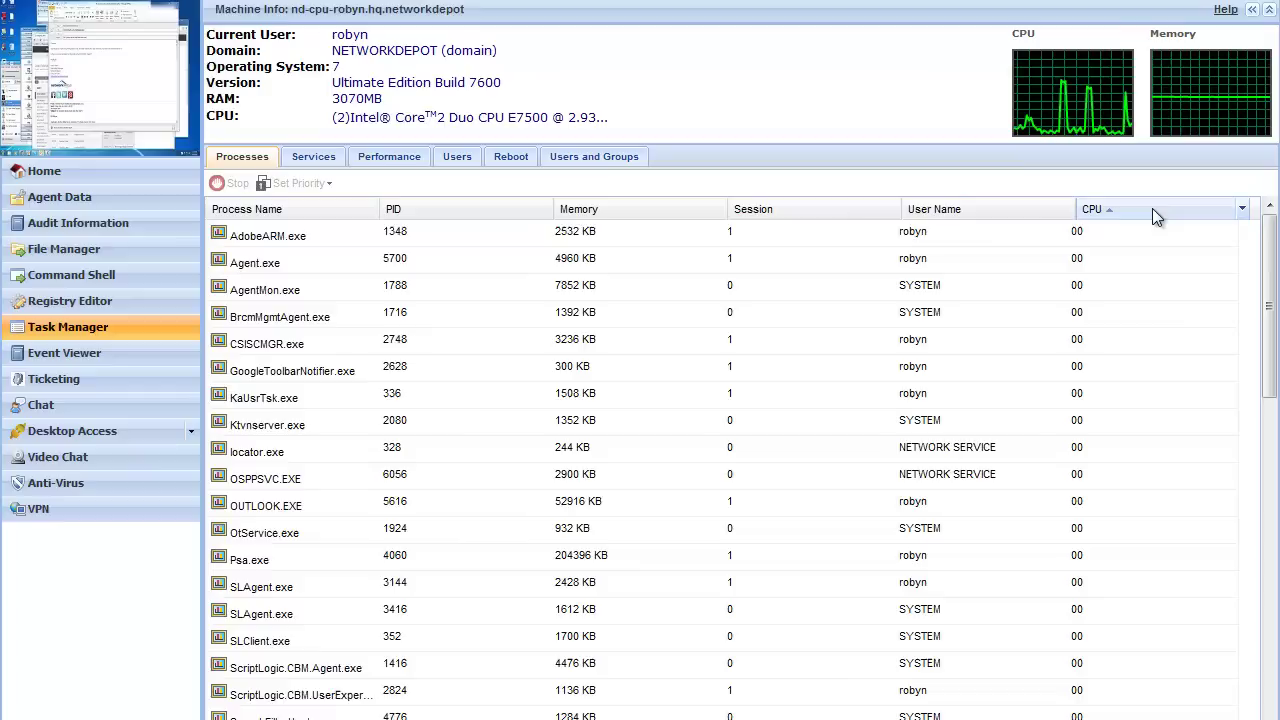
{"action": "left_click", "coordinate": [1152, 209]}
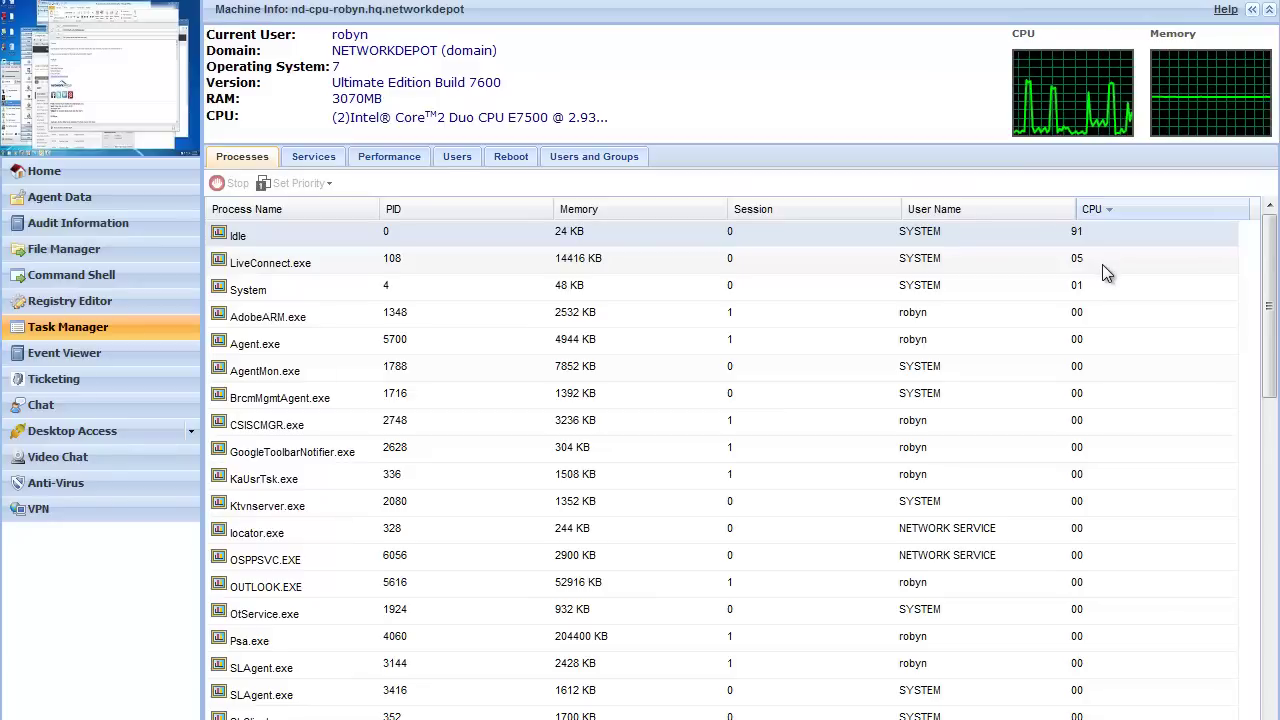
{"action": "left_click", "coordinate": [281, 285]}
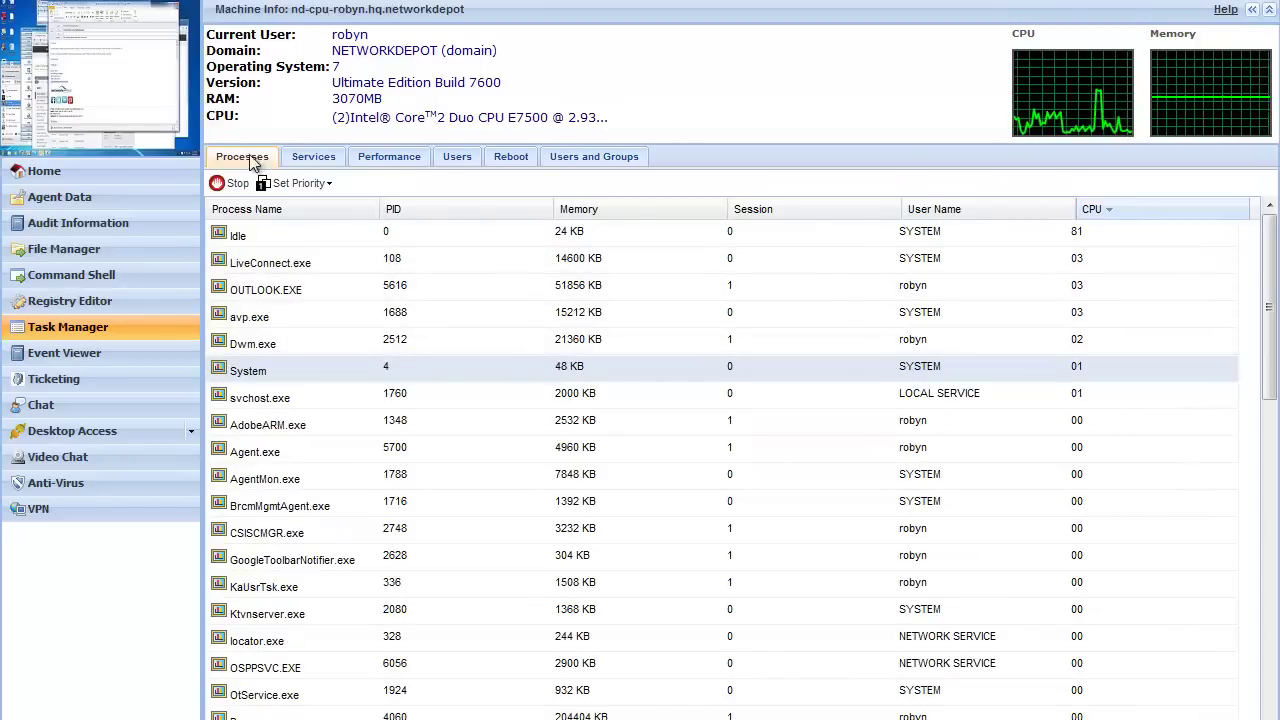
Step: Examine the names, status and startup types of the services on the remote workstation
{"action": "left_click", "coordinate": [304, 160]}
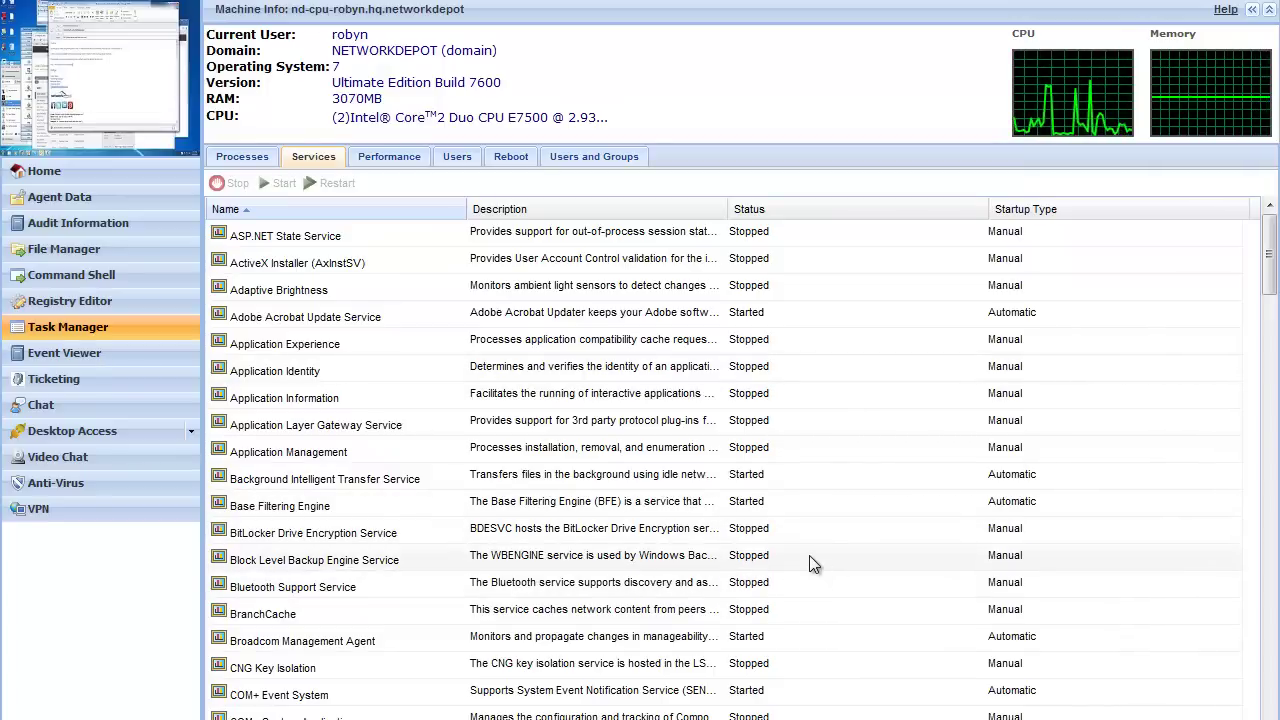
{"action": "scroll", "coordinate": [812, 564], "scroll_direction": "down", "scroll_amount": 15}
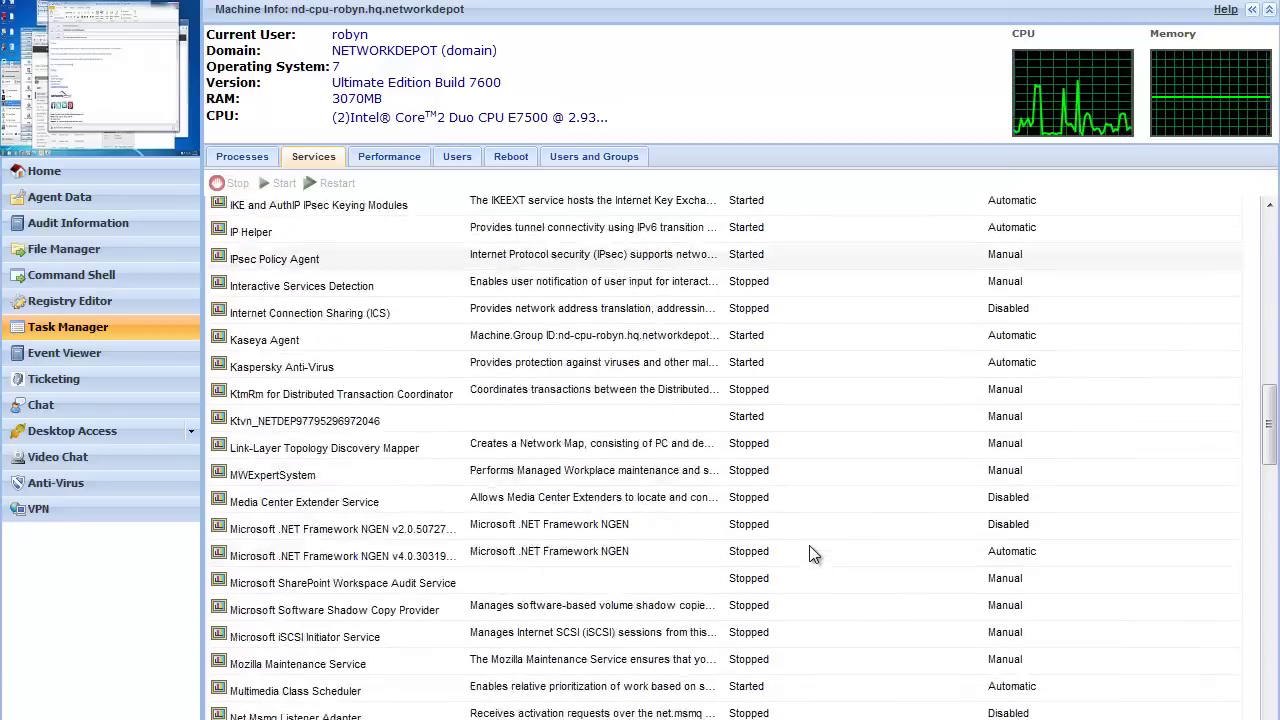
{"action": "scroll", "coordinate": [812, 556], "scroll_direction": "down", "scroll_amount": 6}
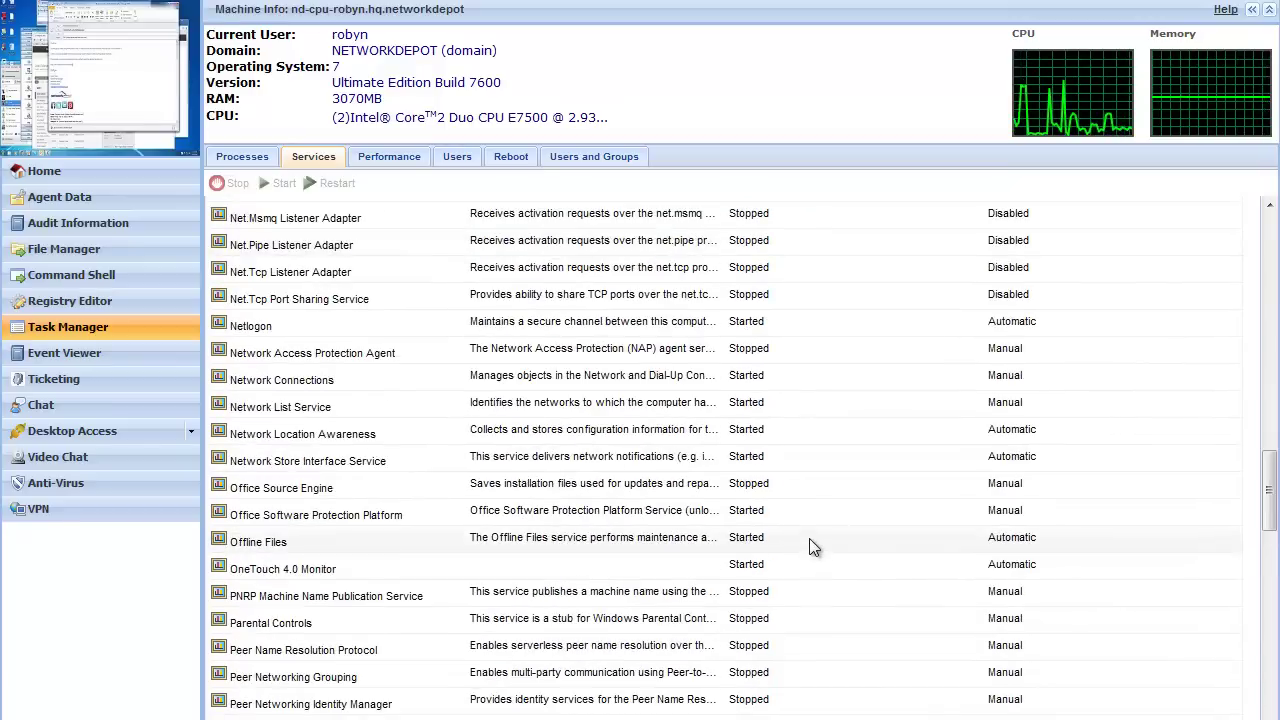
{"action": "scroll", "coordinate": [812, 547], "scroll_direction": "down", "scroll_amount": 3}
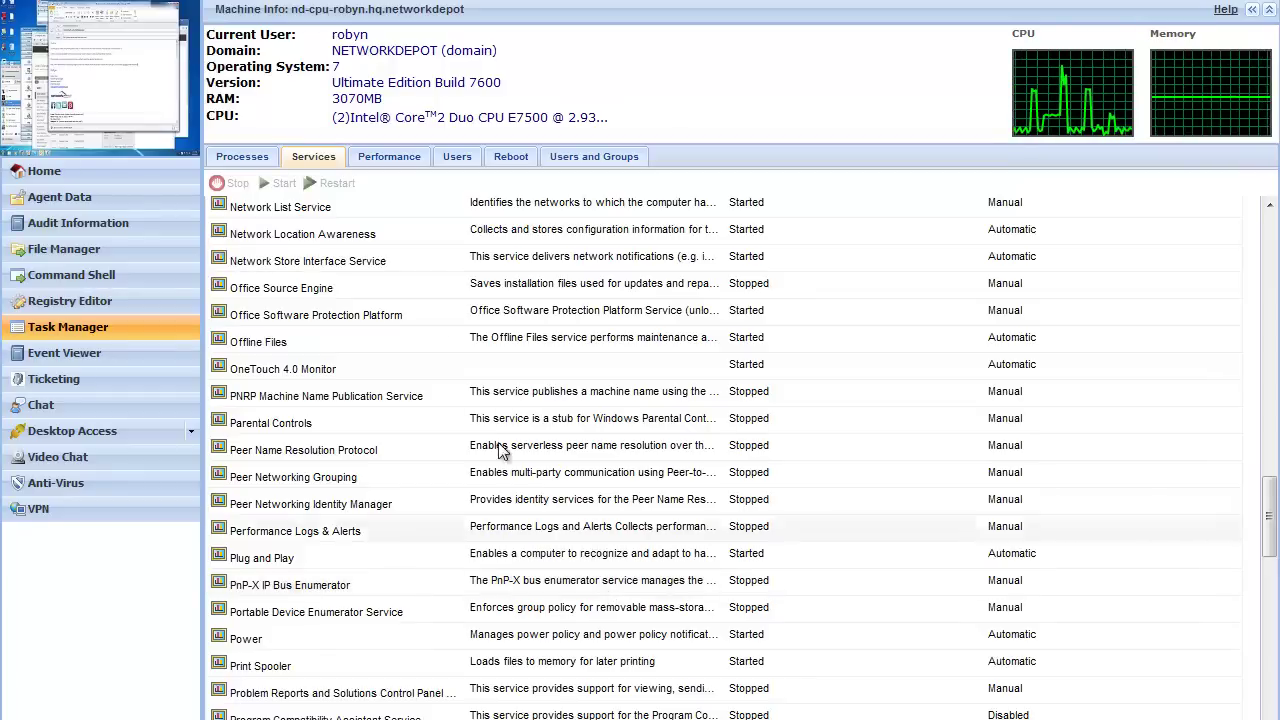
Step: View the remote workstation's performance graphs and its user sessions in the Task Manager
{"action": "left_click", "coordinate": [381, 159]}
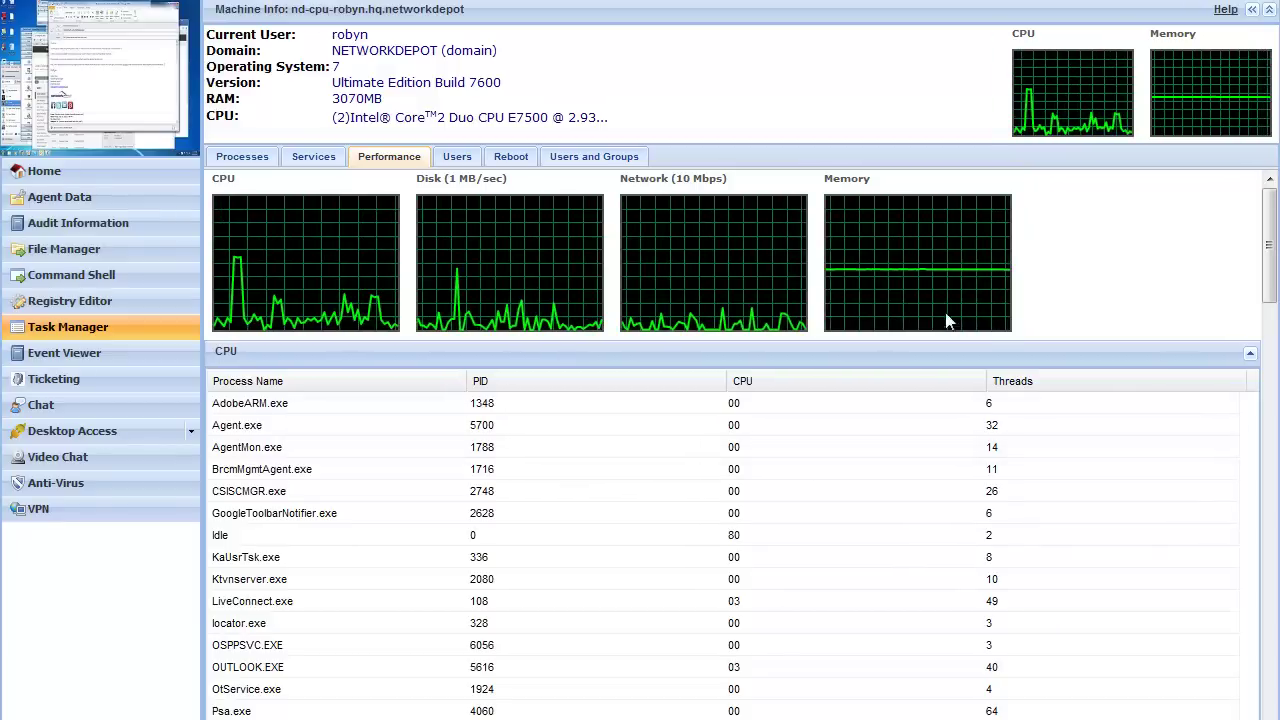
{"action": "left_click", "coordinate": [455, 158]}
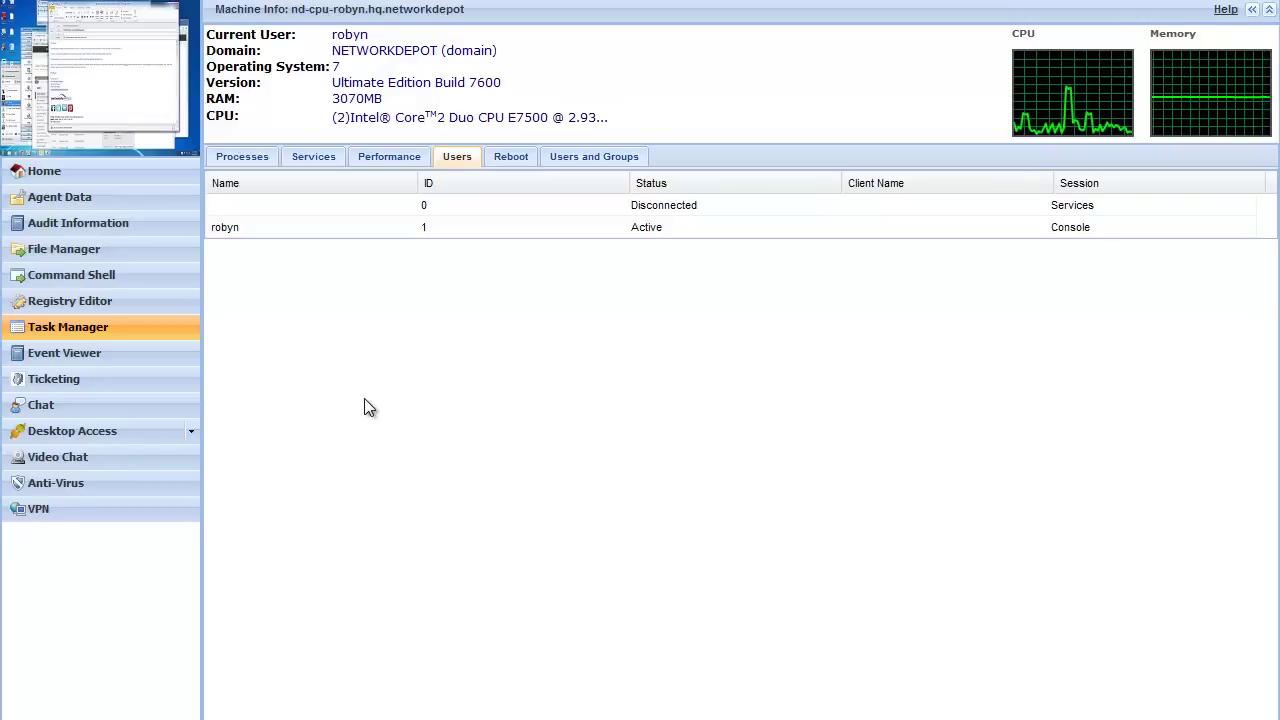
Step: Open the remote Command Shell, switch to the root of the C: drive with cd \, and list its contents with dir
{"action": "left_click", "coordinate": [73, 277]}
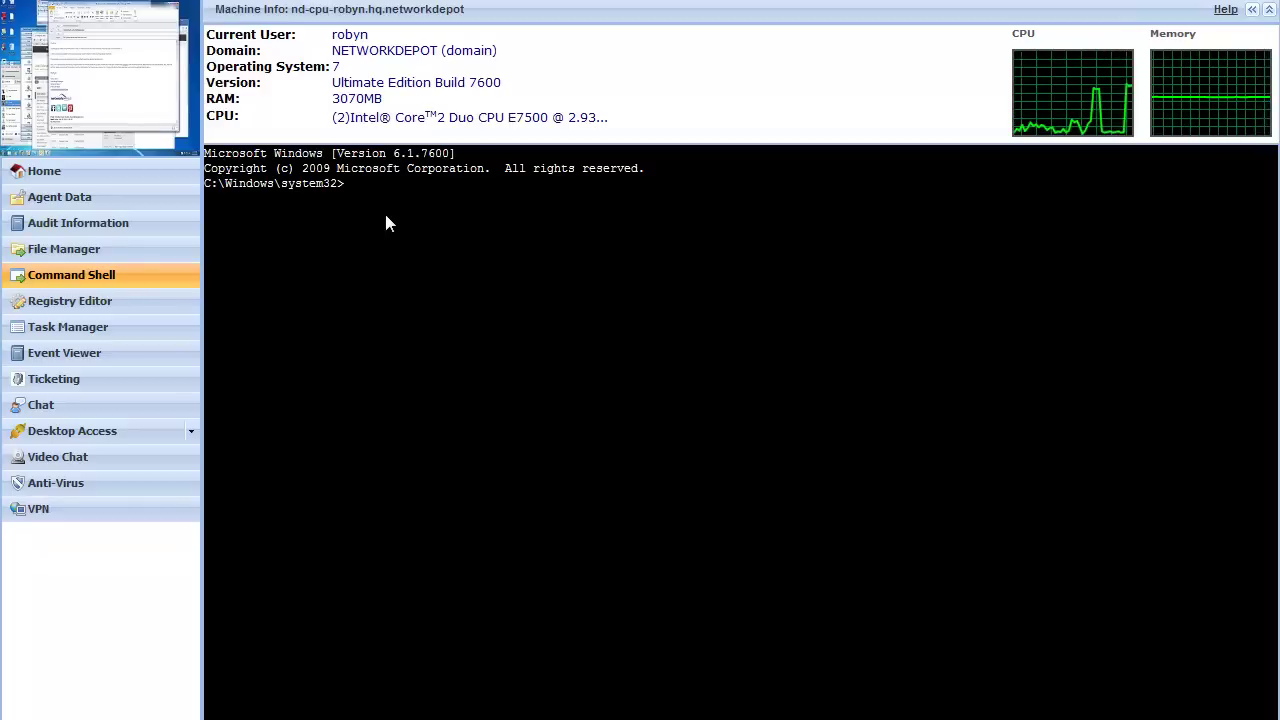
{"action": "type", "text": "cd \\"}
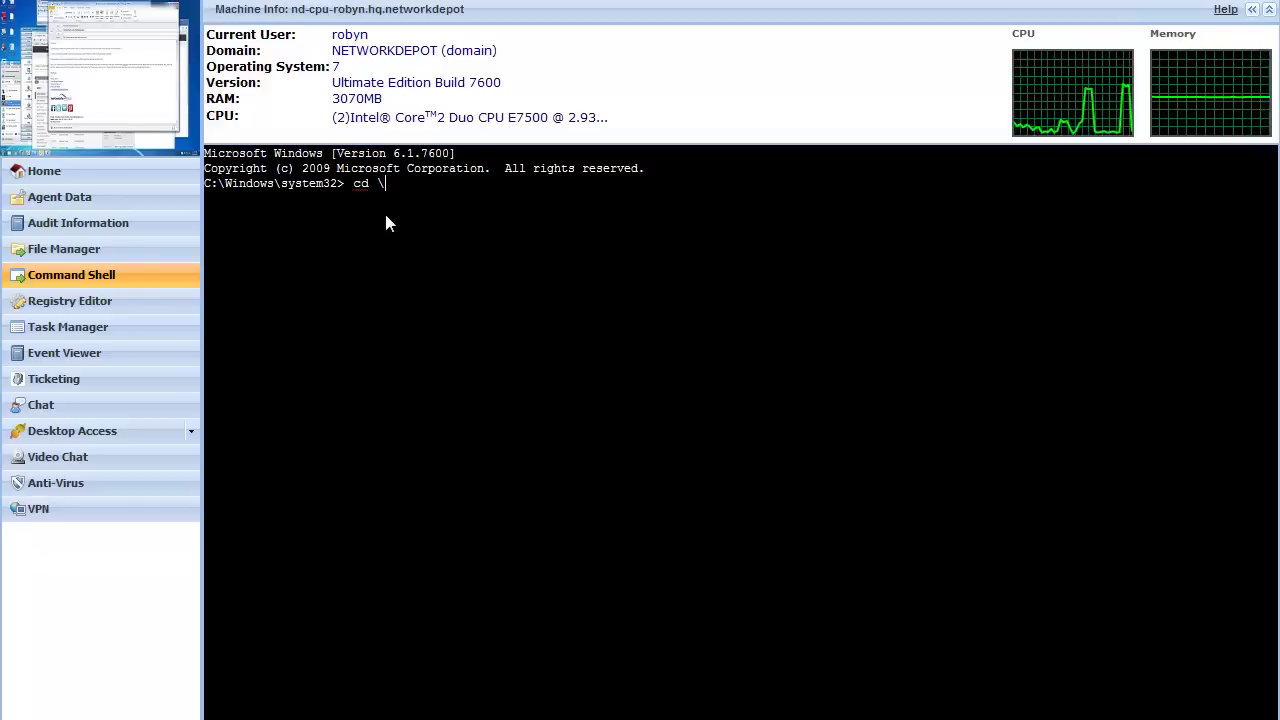
{"action": "key", "text": "Return"}
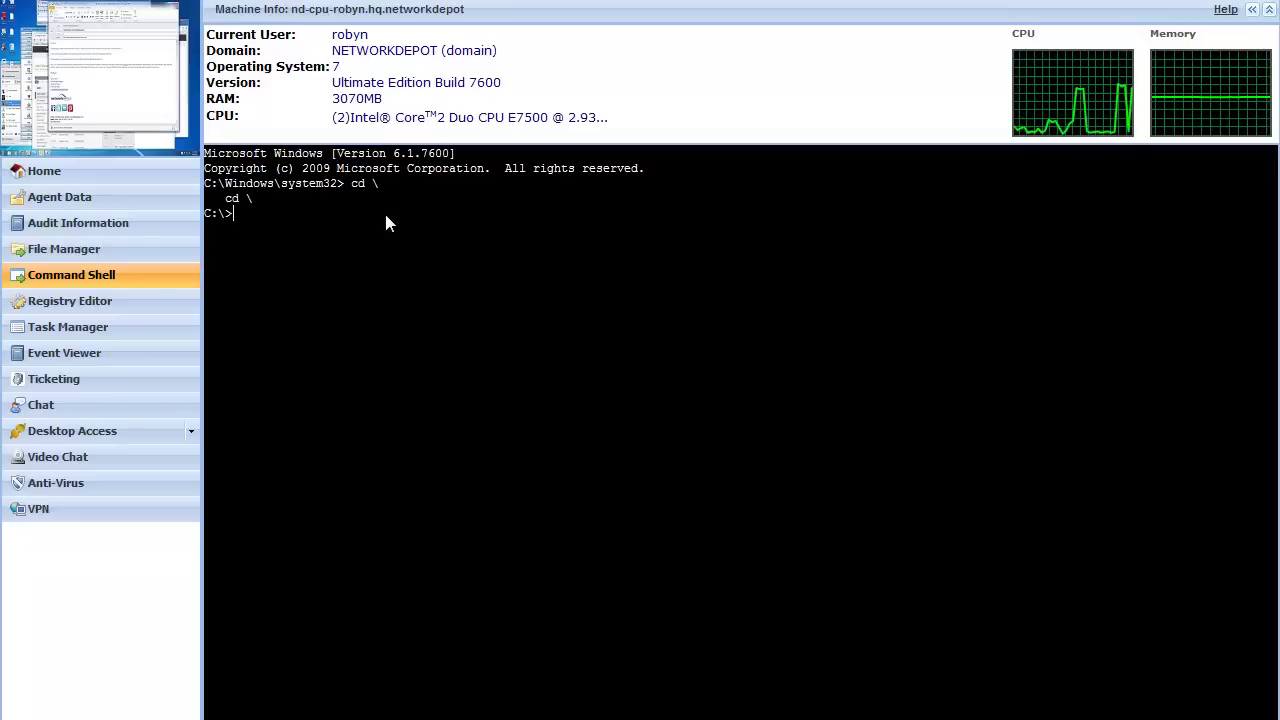
{"action": "type", "text": "dir"}
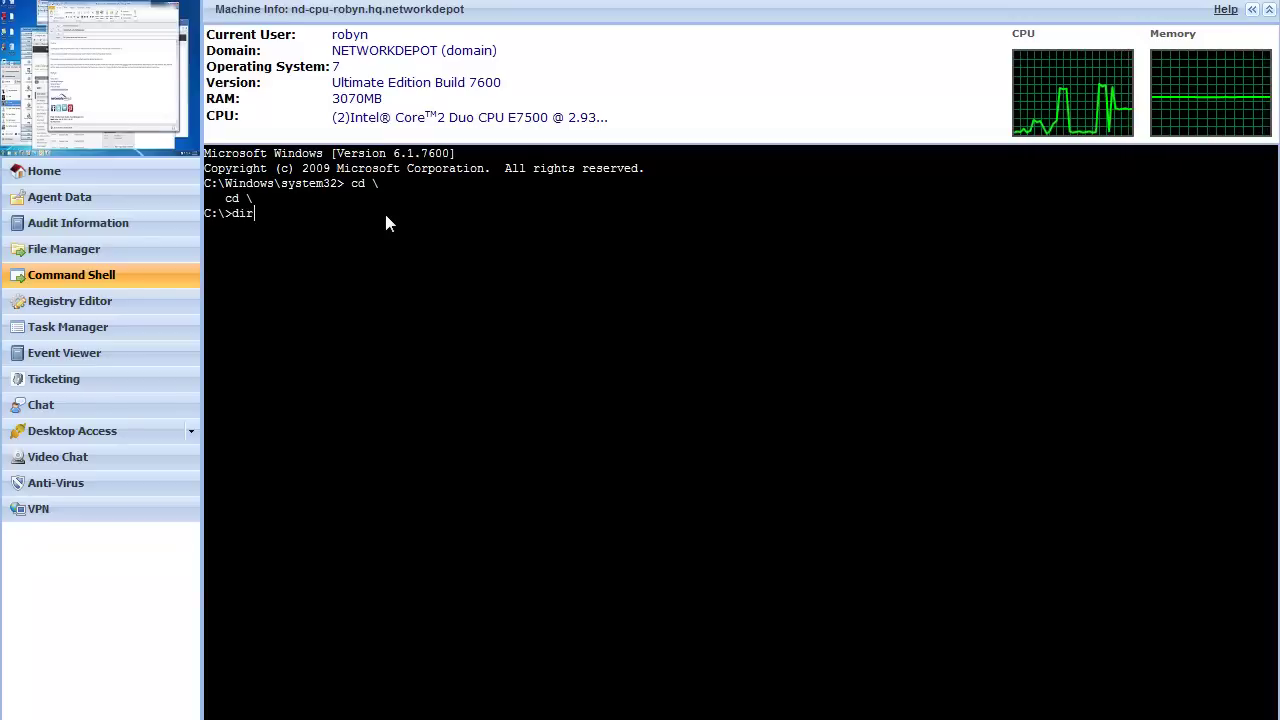
{"action": "key", "text": "Return"}
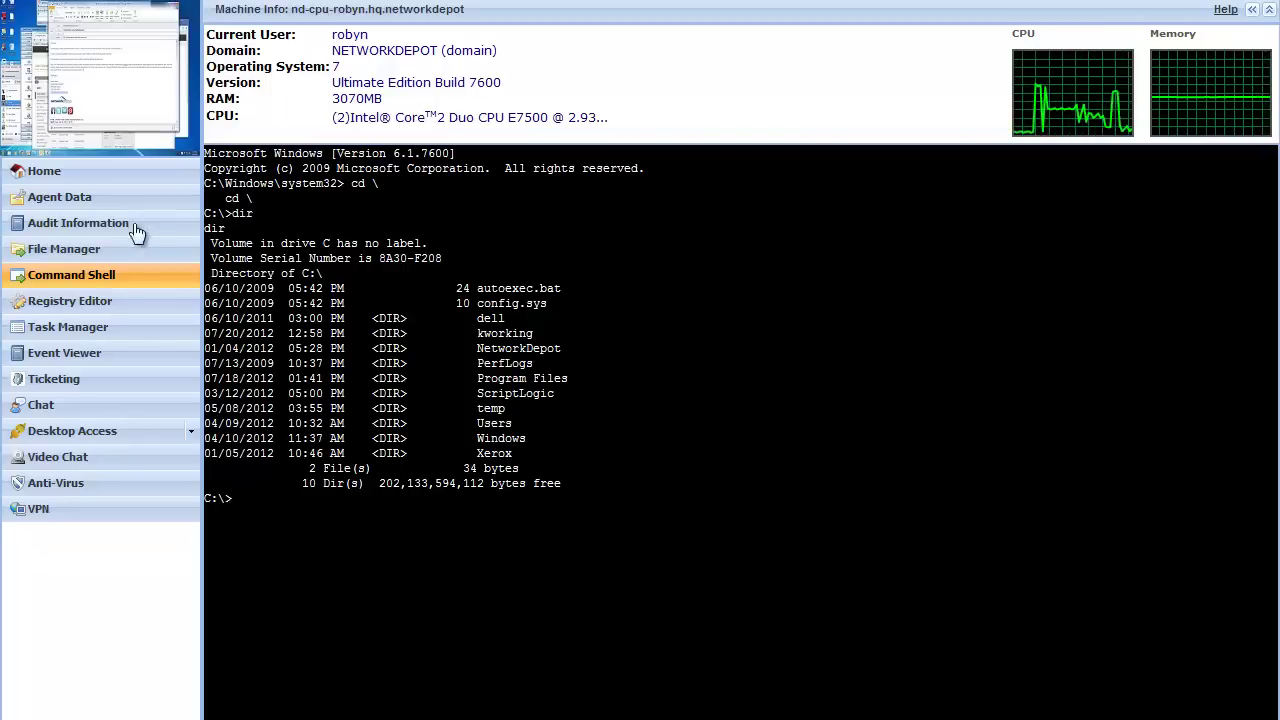
Step: In the Event Viewer, expand the details of the two Outlook 27 events and the 11:02:01 am gupdate event, and open the System log
{"action": "left_click", "coordinate": [68, 360]}
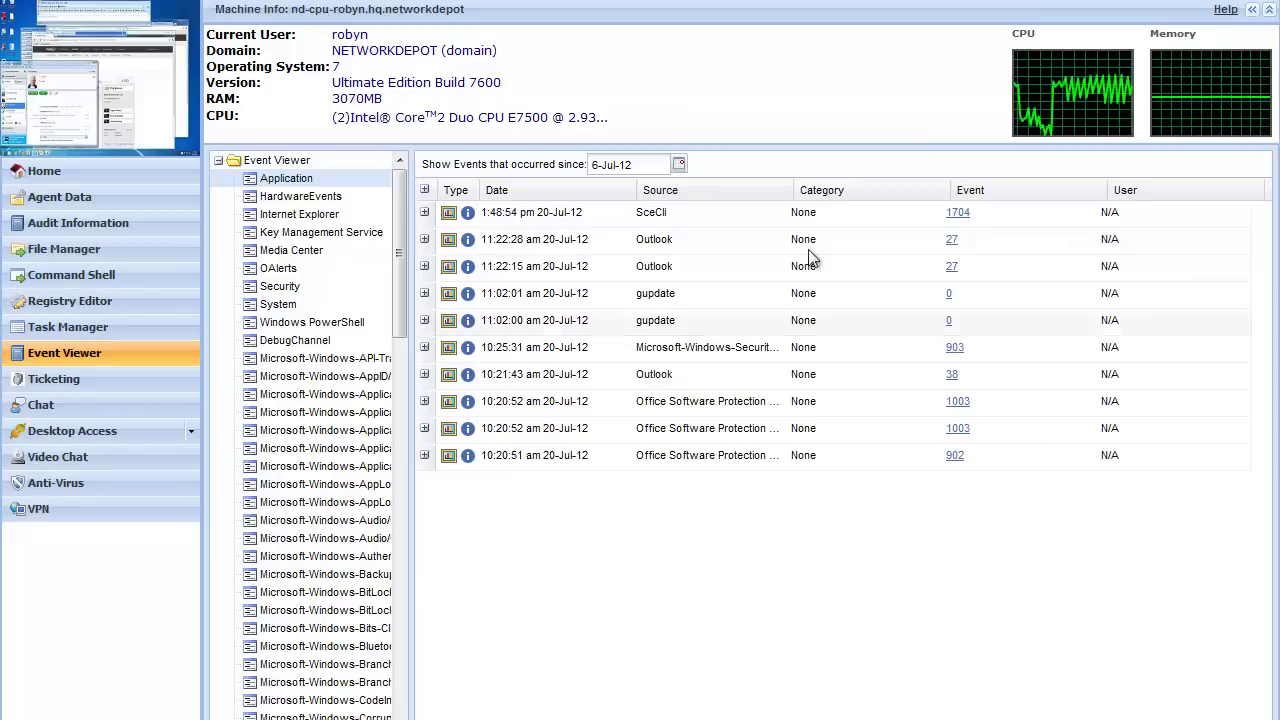
{"action": "left_click", "coordinate": [958, 213]}
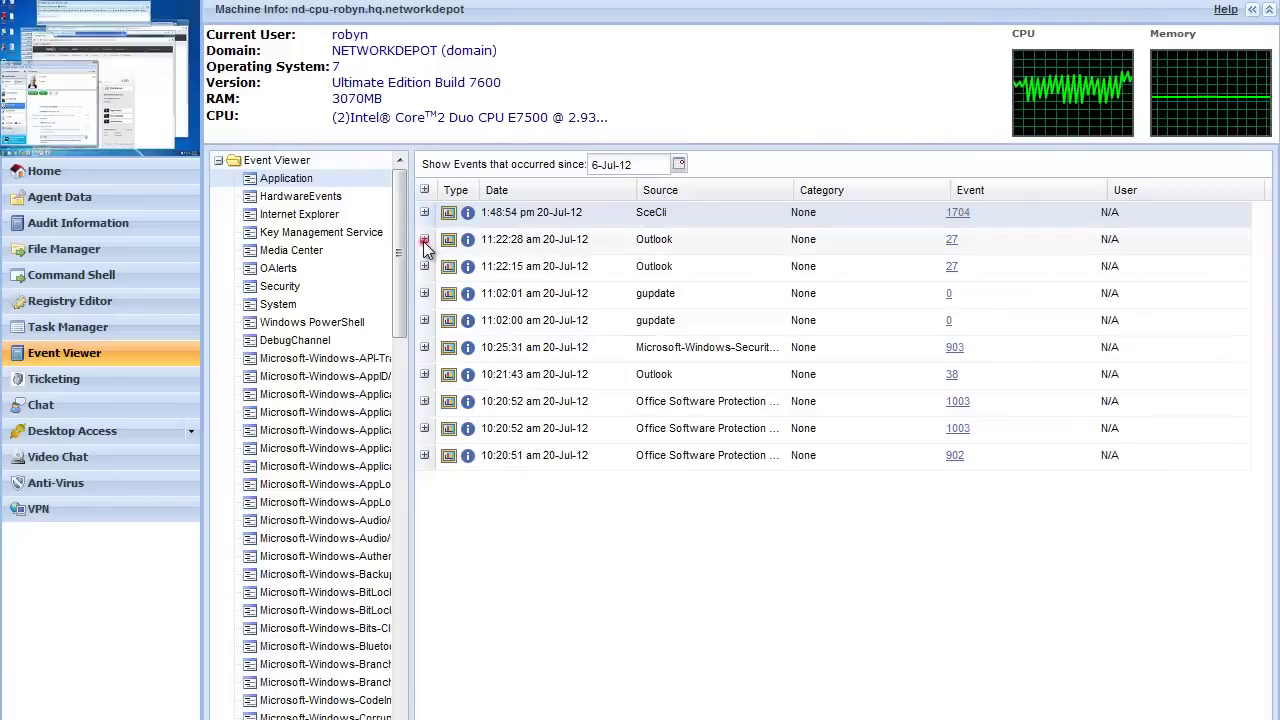
{"action": "left_click", "coordinate": [424, 241]}
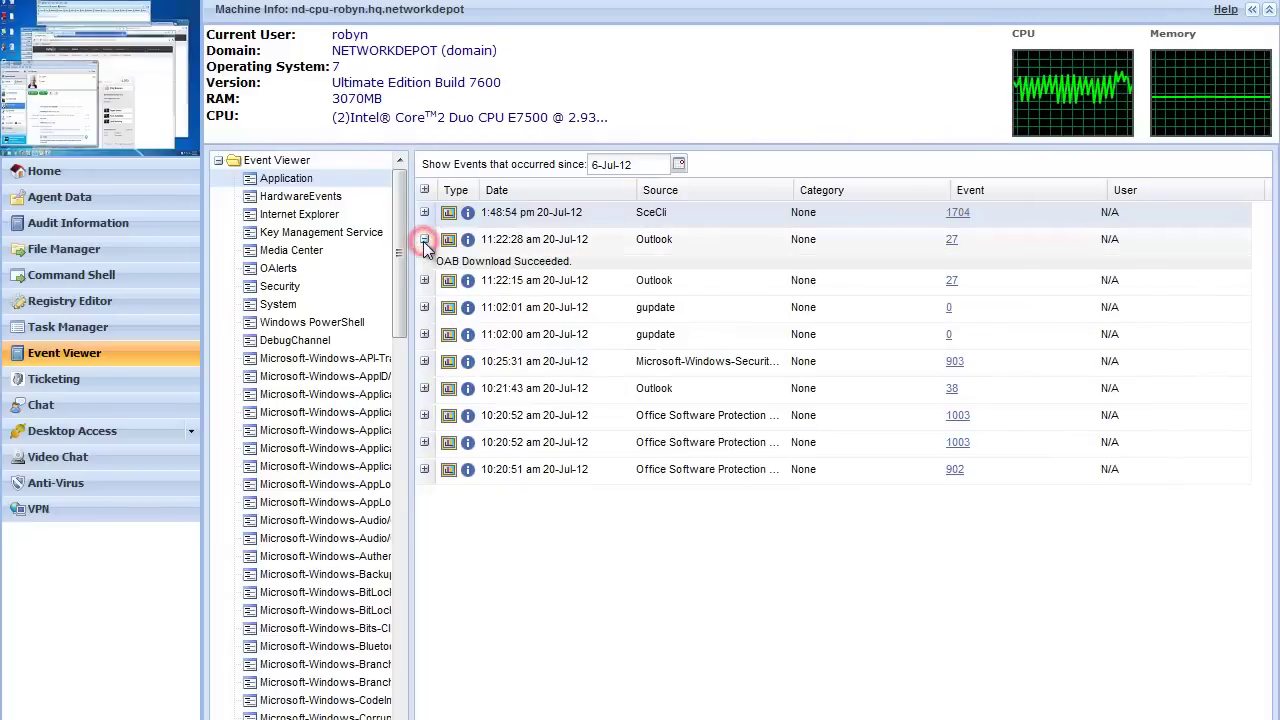
{"action": "left_click", "coordinate": [425, 281]}
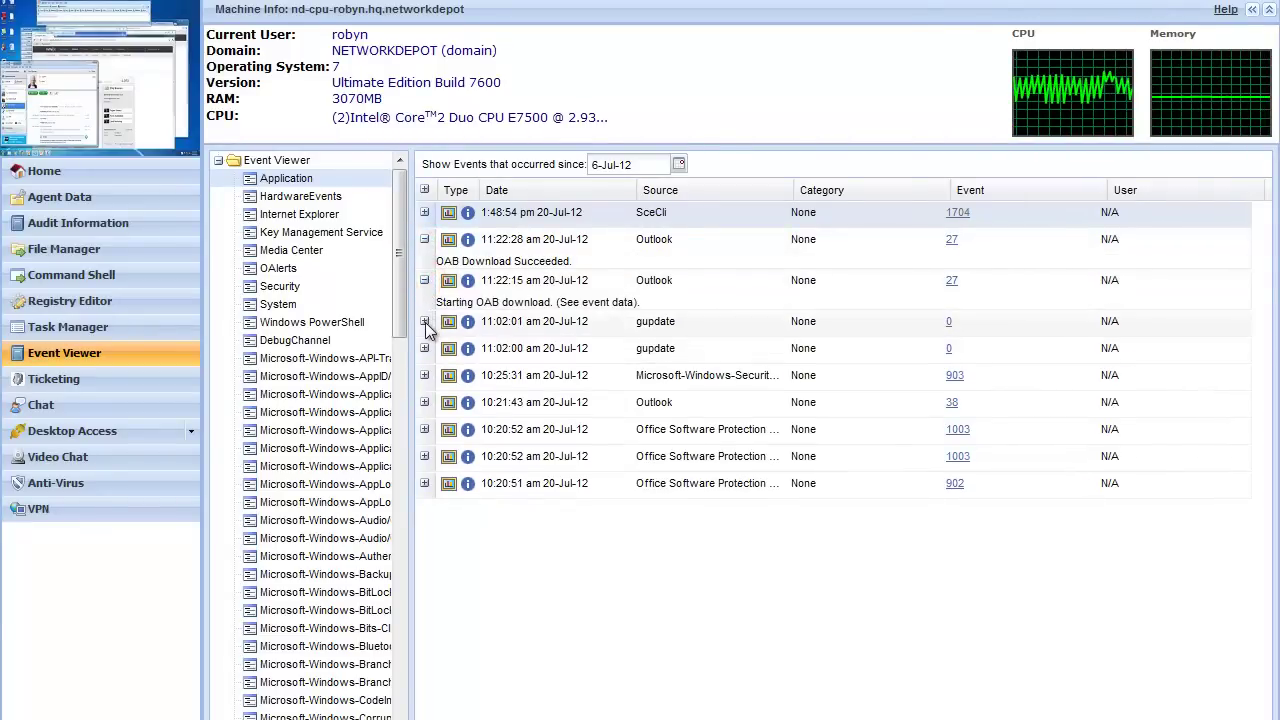
{"action": "left_click", "coordinate": [424, 321]}
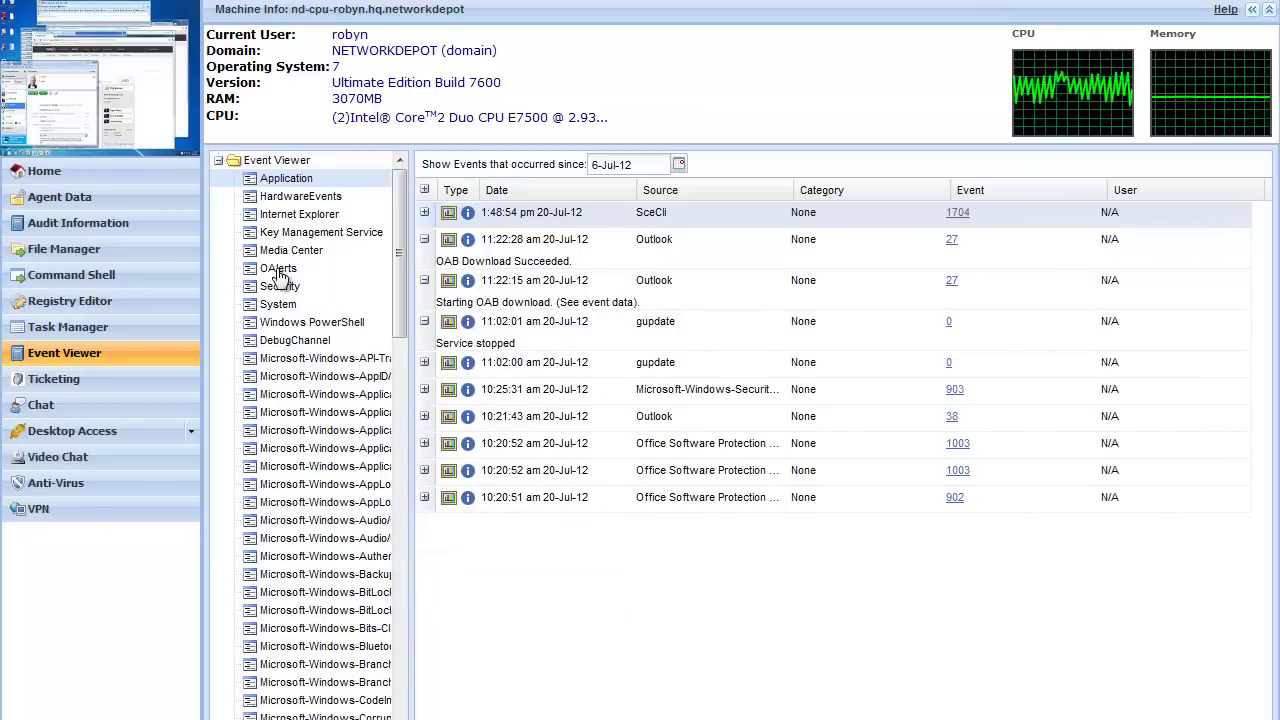
{"action": "left_click", "coordinate": [277, 306]}
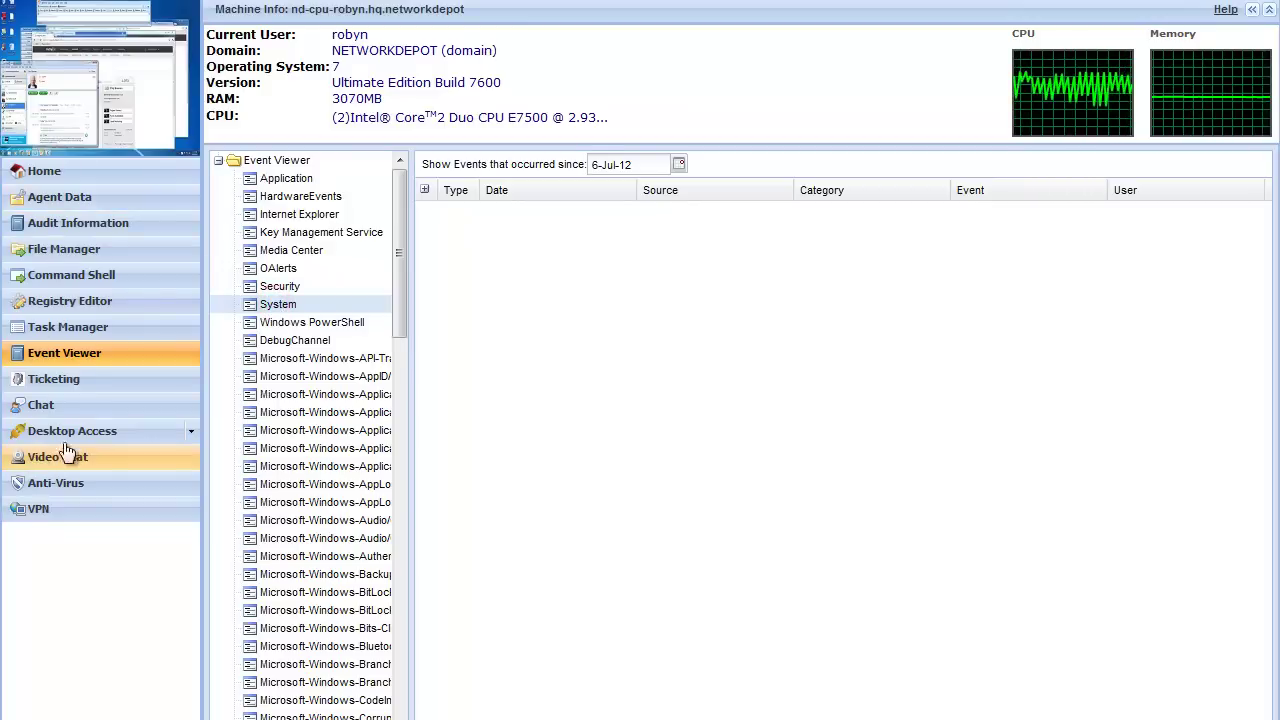
Step: View the Registry Editor, and in the File Manager browse the remote C: drive to Profwiz3.zip in NetworkDepot's Tools folder
{"action": "left_click", "coordinate": [68, 305]}
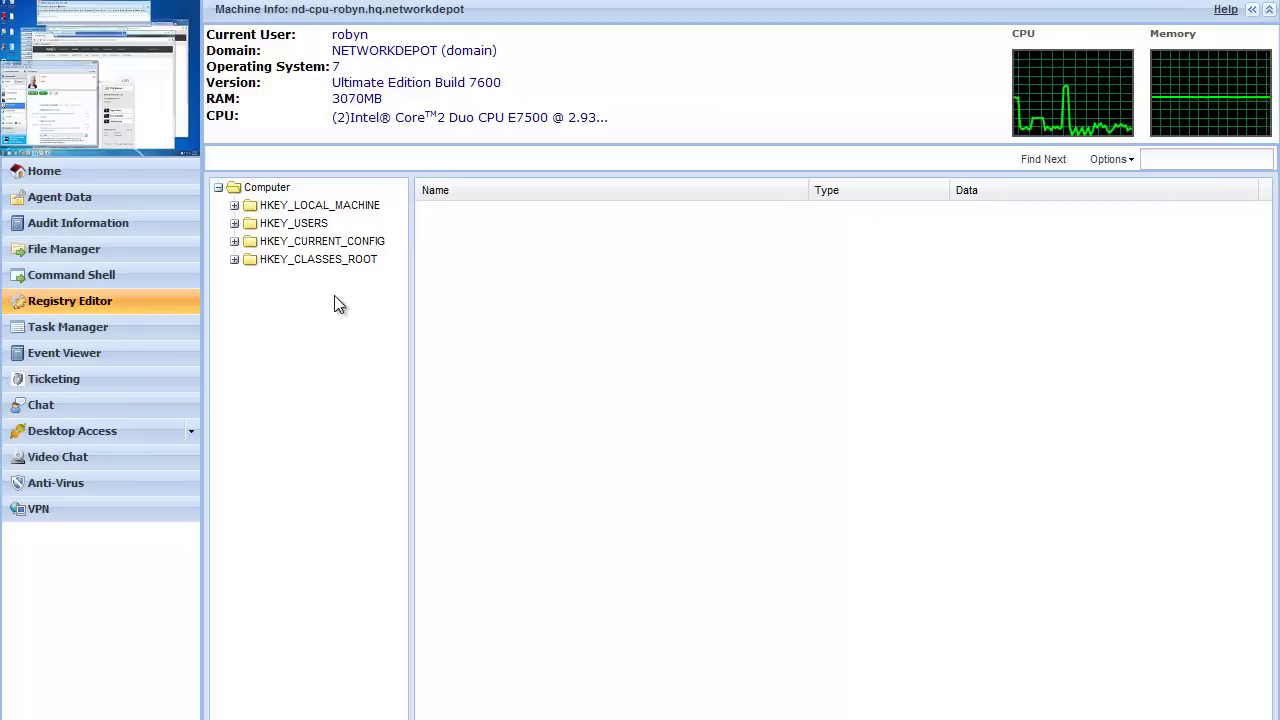
{"action": "left_click", "coordinate": [70, 258]}
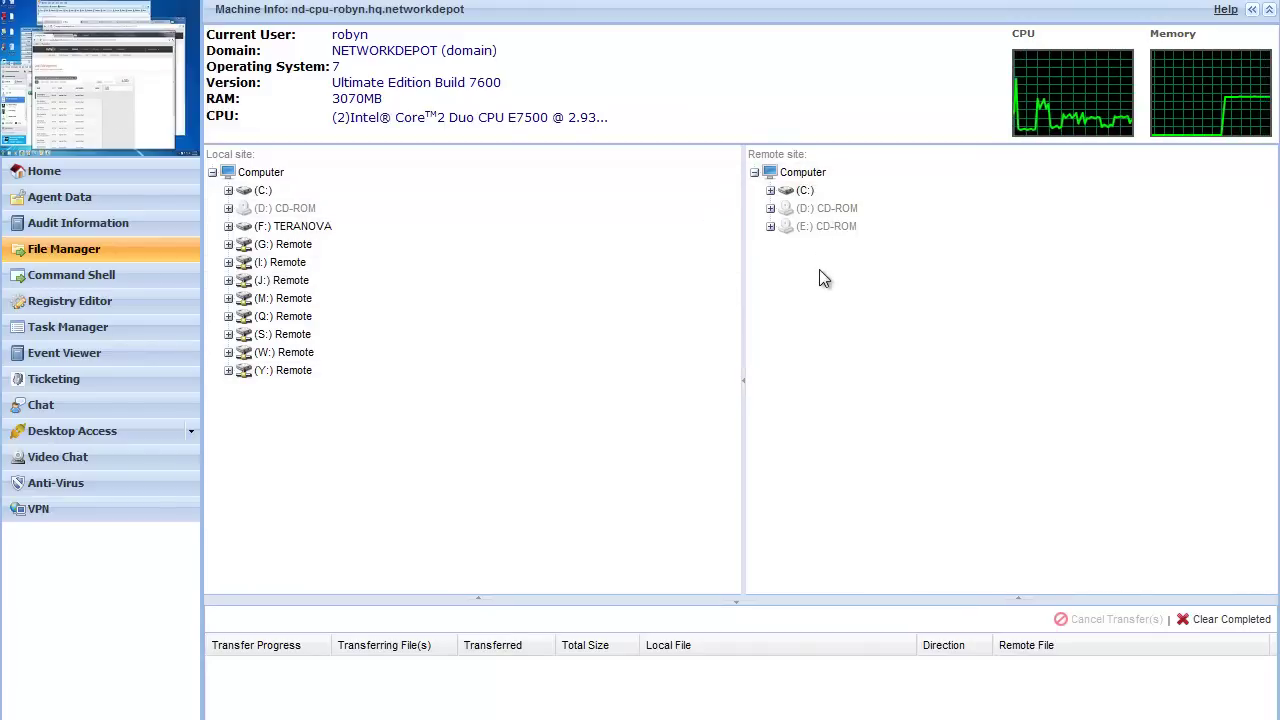
{"action": "left_click", "coordinate": [771, 190]}
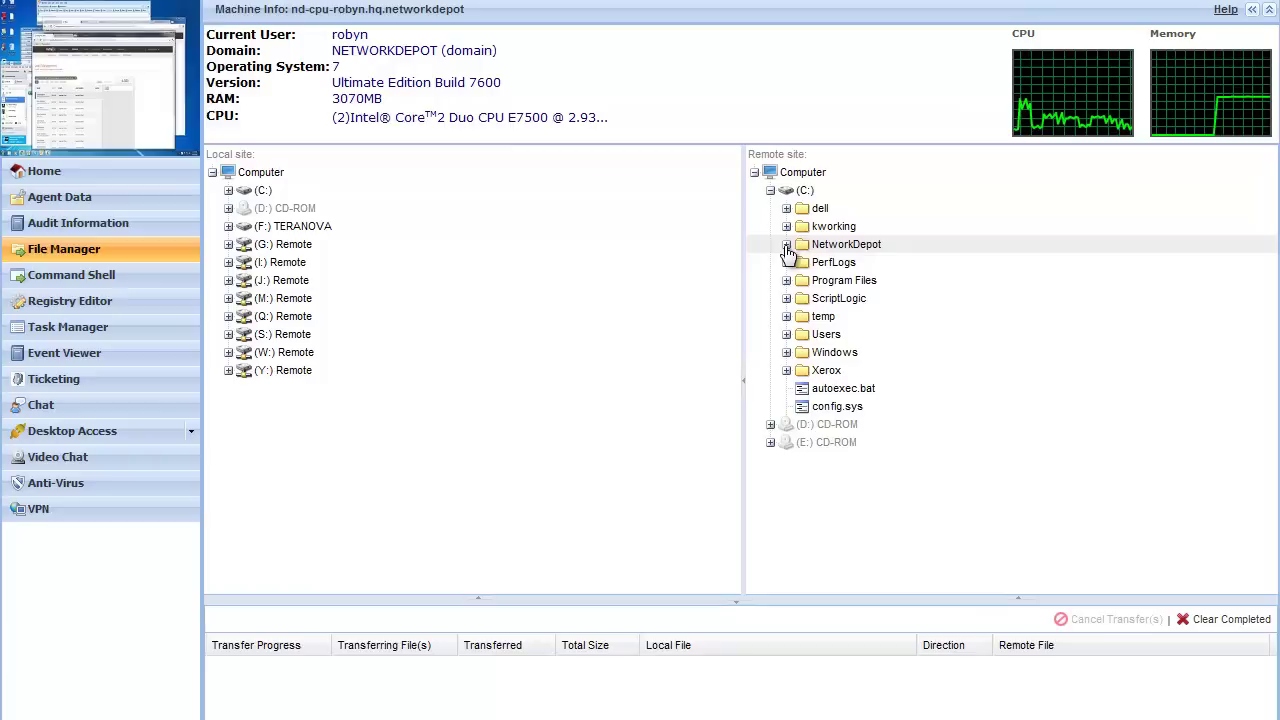
{"action": "left_click", "coordinate": [786, 244]}
{"action": "left_click", "coordinate": [802, 262]}
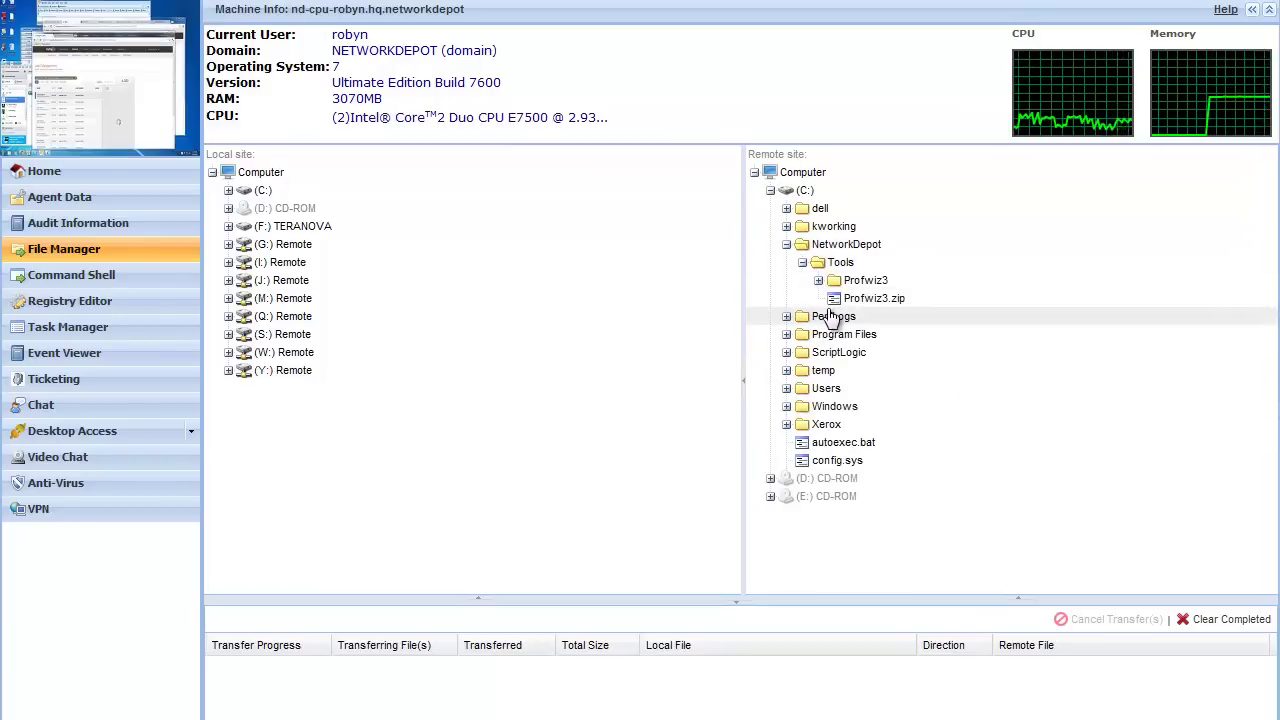
{"action": "mouse_move", "coordinate": [846, 298]}
{"action": "left_mouse_down"}
{"action": "mouse_move", "coordinate": [686, 303]}
{"action": "mouse_move", "coordinate": [262, 250]}
{"action": "mouse_move", "coordinate": [740, 322]}
{"action": "mouse_move", "coordinate": [858, 300]}
{"action": "left_mouse_up"}
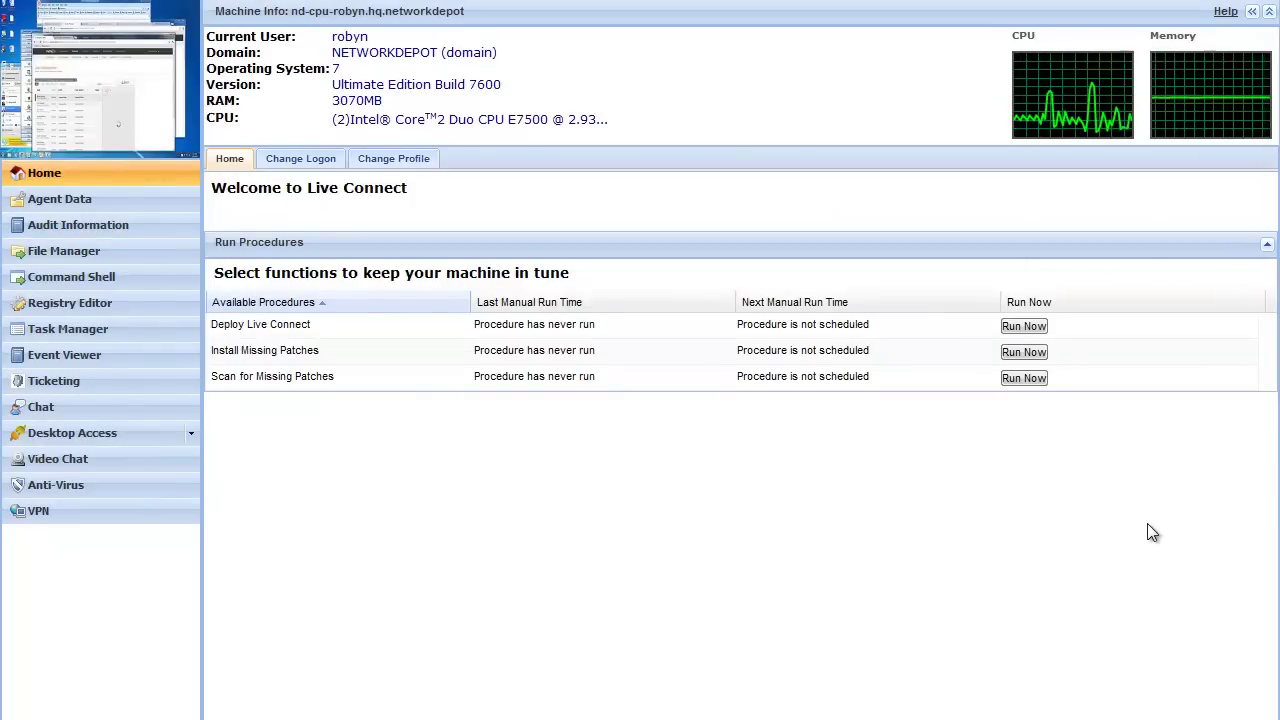
Step: Open the Agent Data, and check the pending procedures in the quick view of workstation 10.1.1.127 before returning to its main selection screen
{"action": "left_click", "coordinate": [58, 200]}
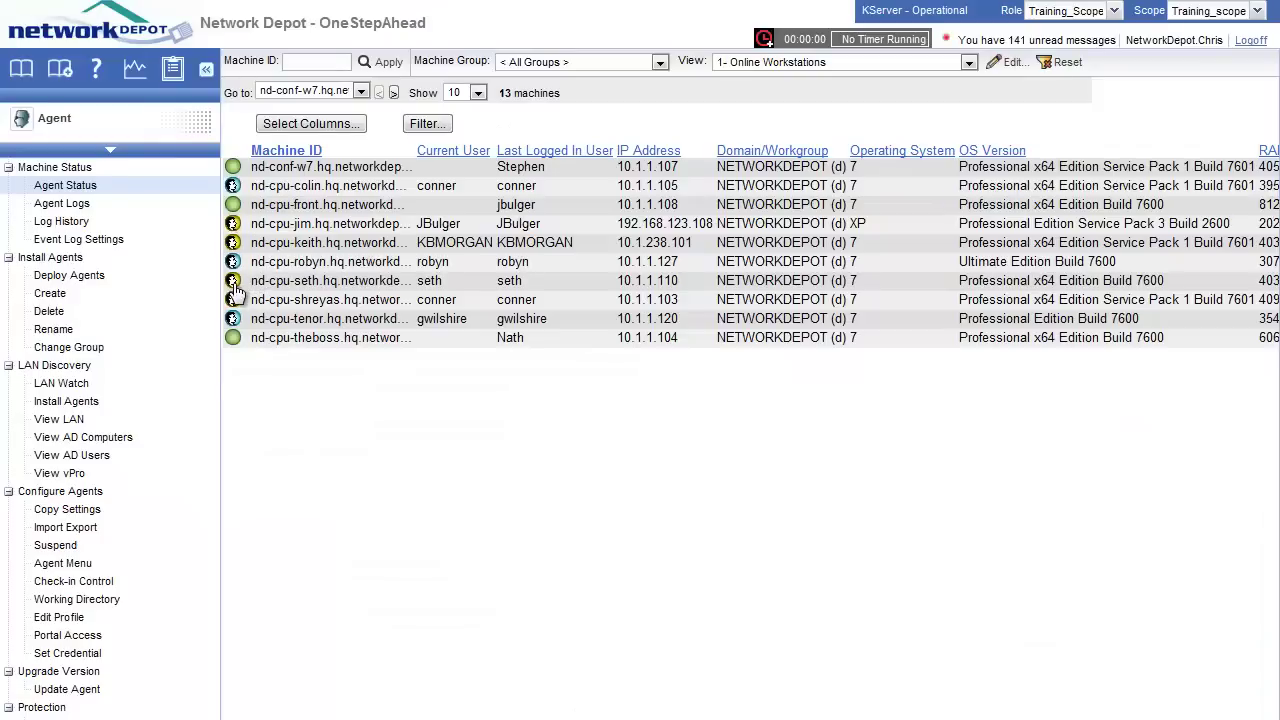
{"action": "mouse_move", "coordinate": [233, 275]}
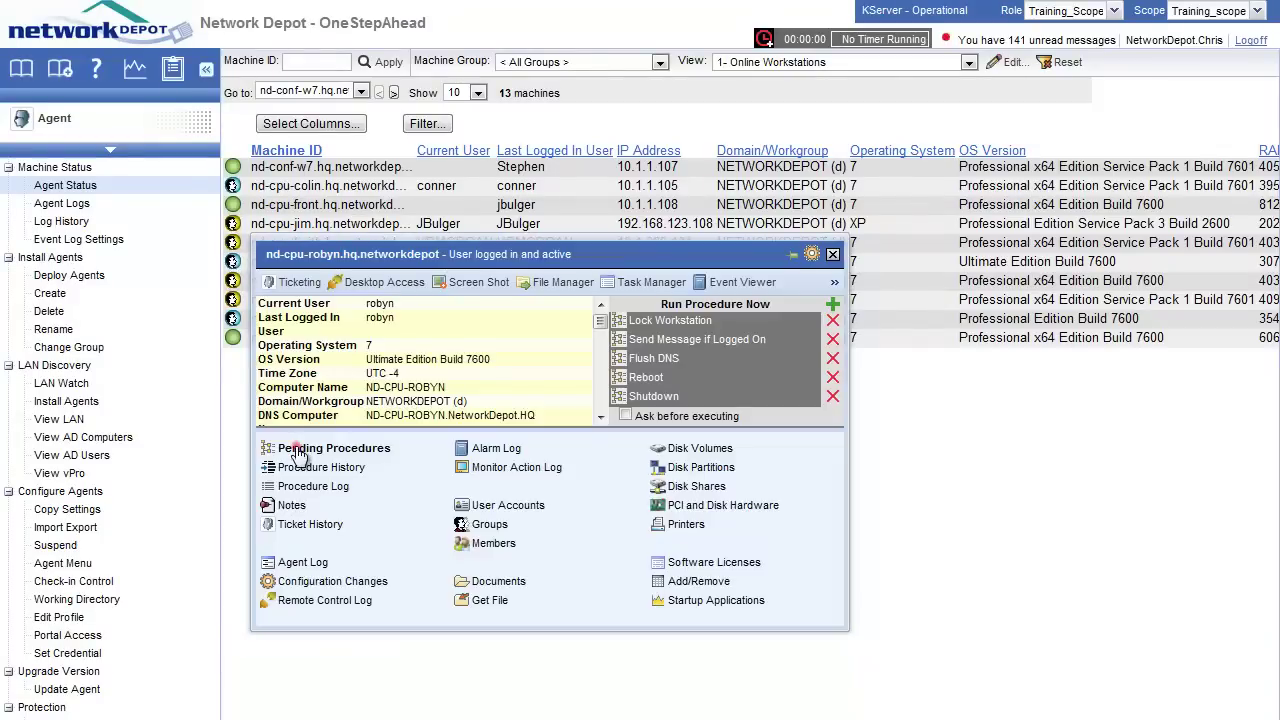
{"action": "left_click", "coordinate": [290, 448]}
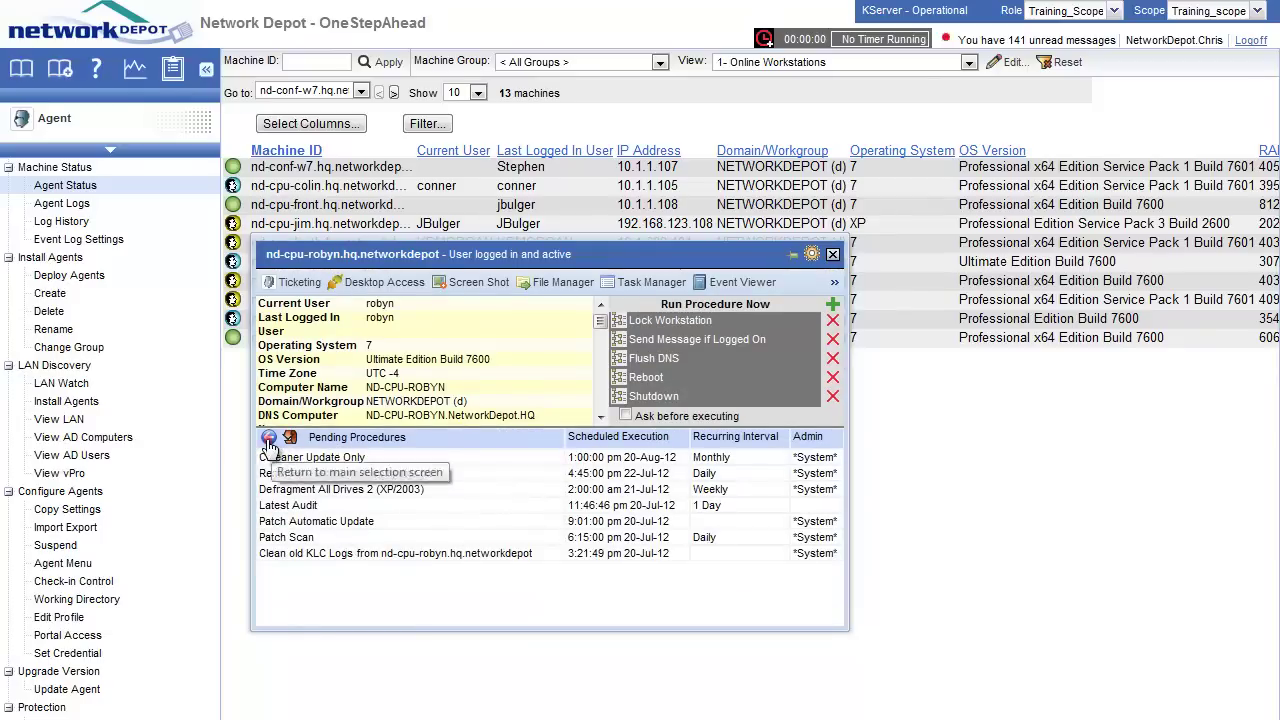
{"action": "left_click", "coordinate": [268, 438]}
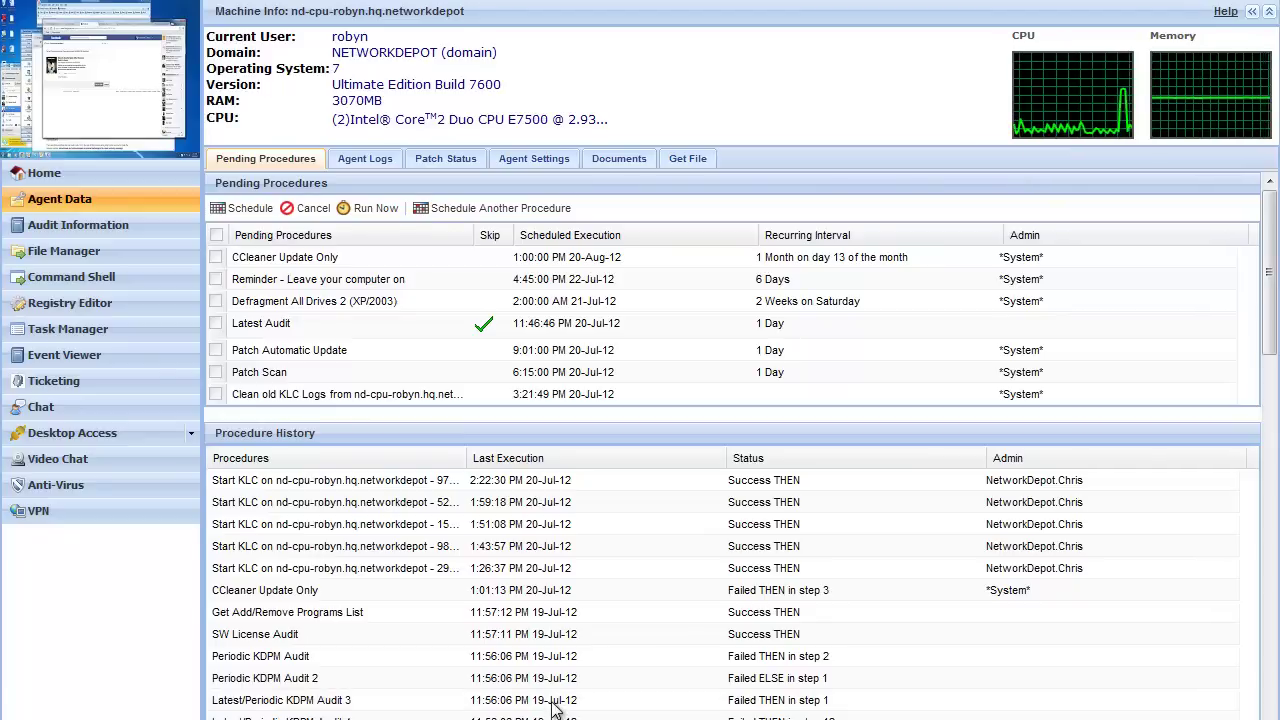
Step: Open the workstation's agent logs, check the available log types, and expand the second 1:59:18 PM entry in the Agent Procedure Log
{"action": "left_click", "coordinate": [372, 162]}
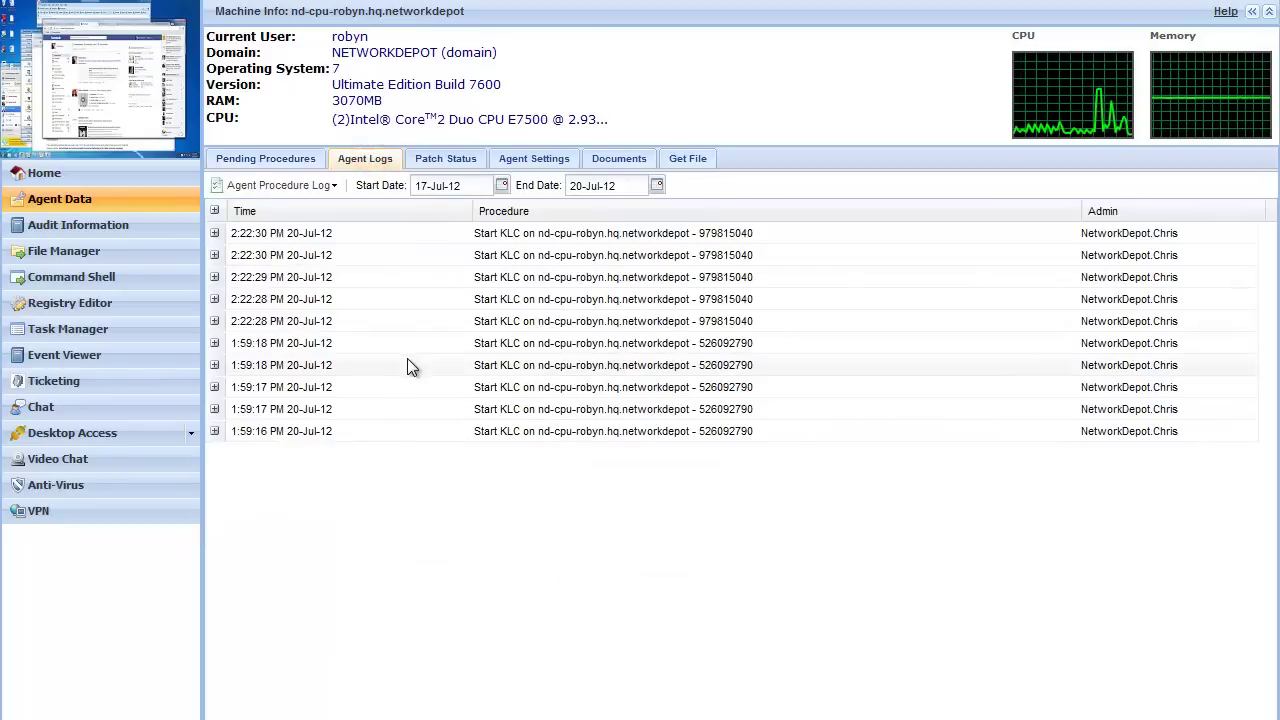
{"action": "left_click", "coordinate": [328, 186]}
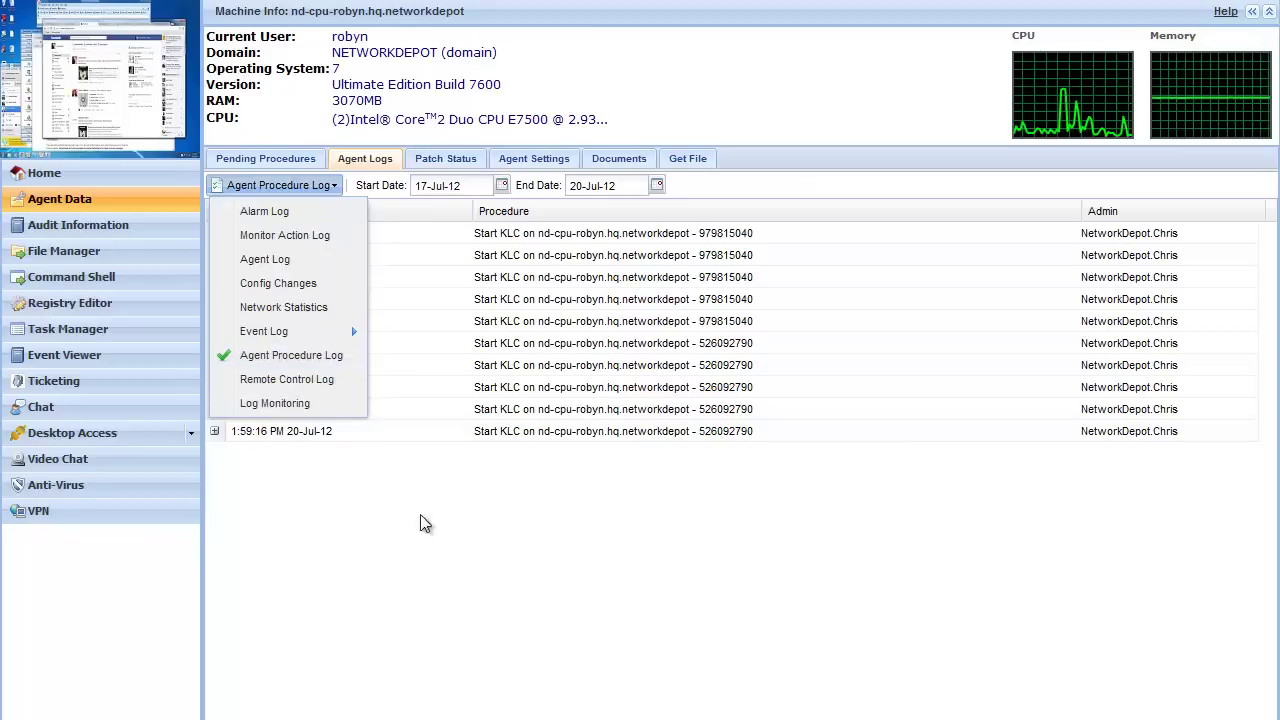
{"action": "left_click", "coordinate": [517, 558]}
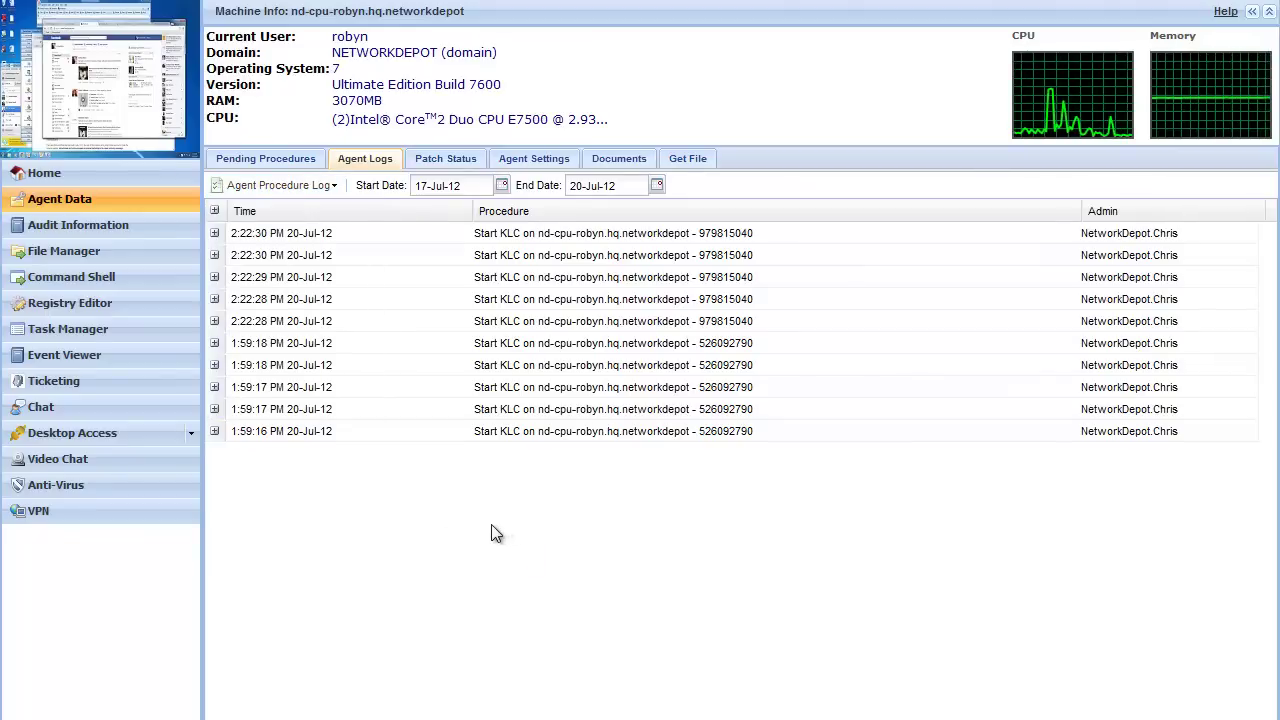
{"action": "left_click", "coordinate": [214, 365]}
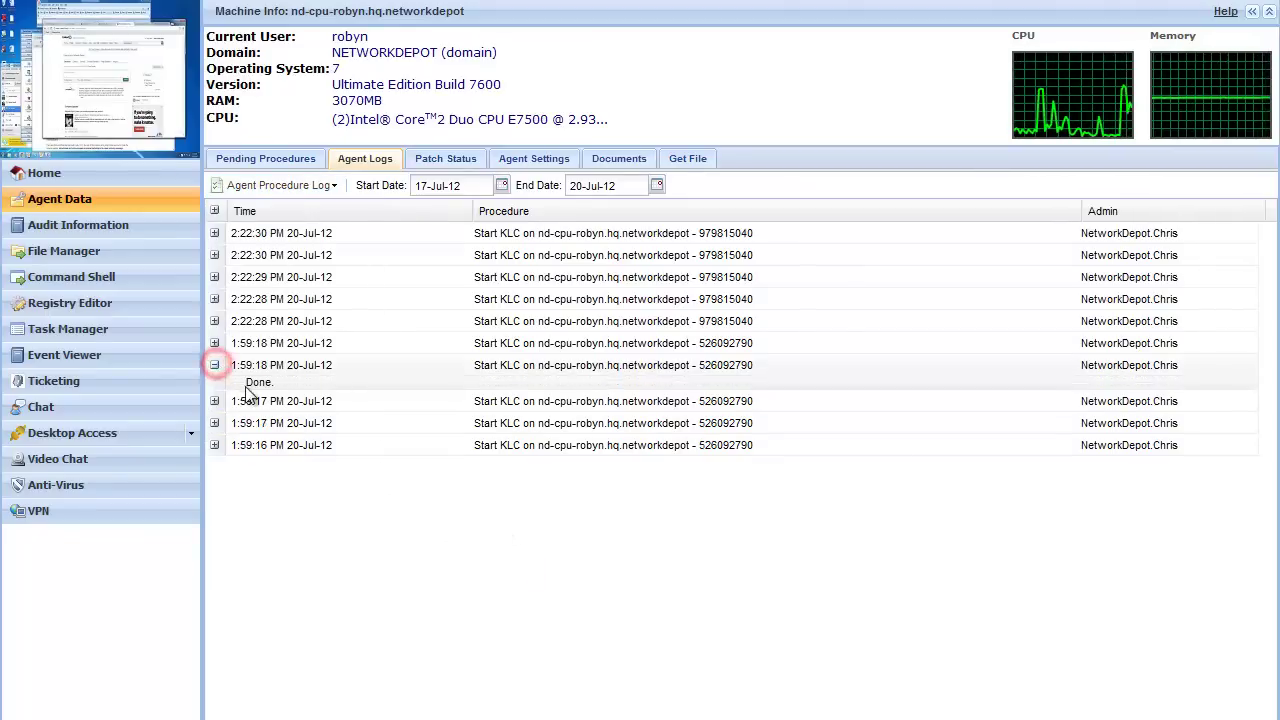
Step: Collapse the second 1:59:18 PM entry in the Agent Procedure Log and switch the agent logs to the Alarm Log
{"action": "left_click", "coordinate": [214, 365]}
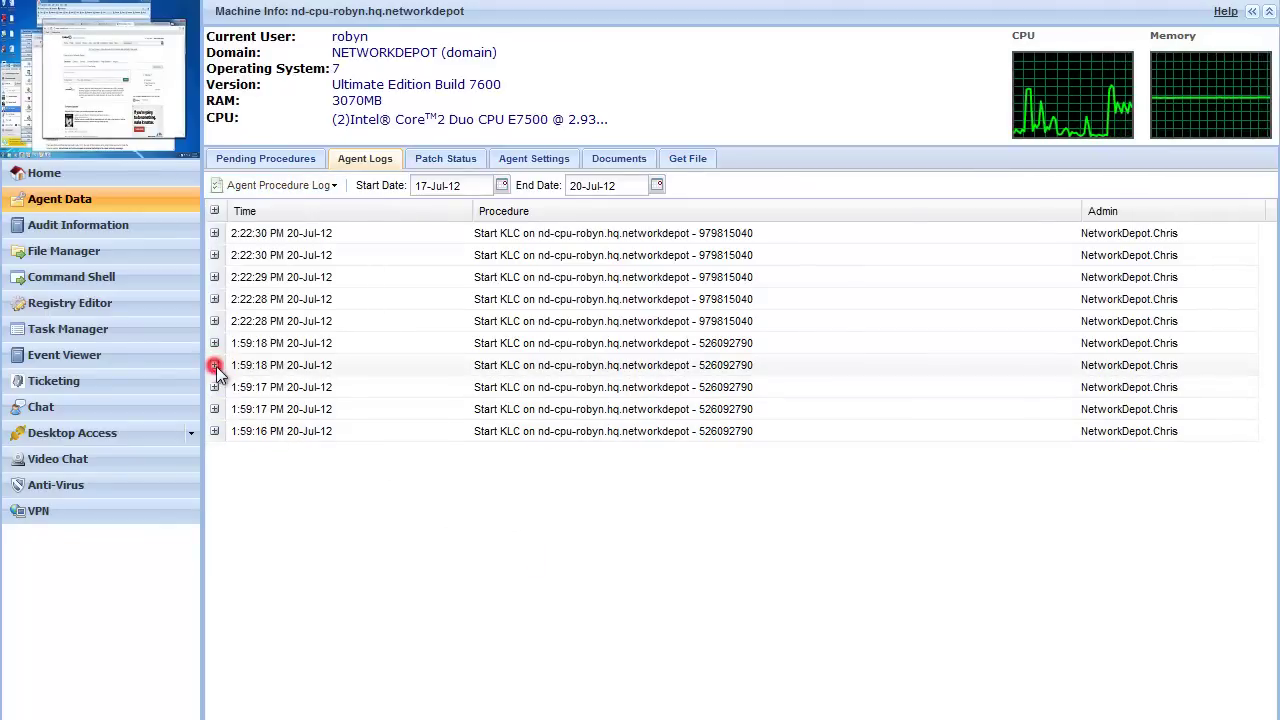
{"action": "left_click", "coordinate": [338, 190]}
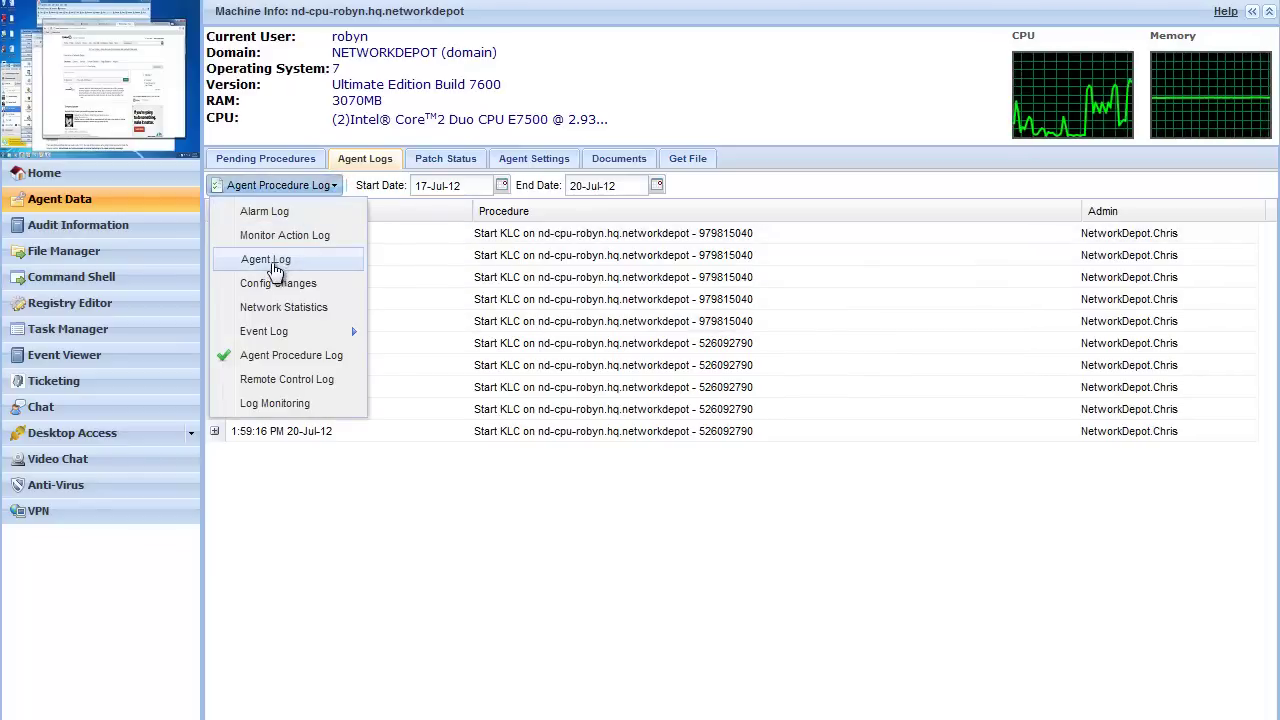
{"action": "left_click", "coordinate": [293, 216]}
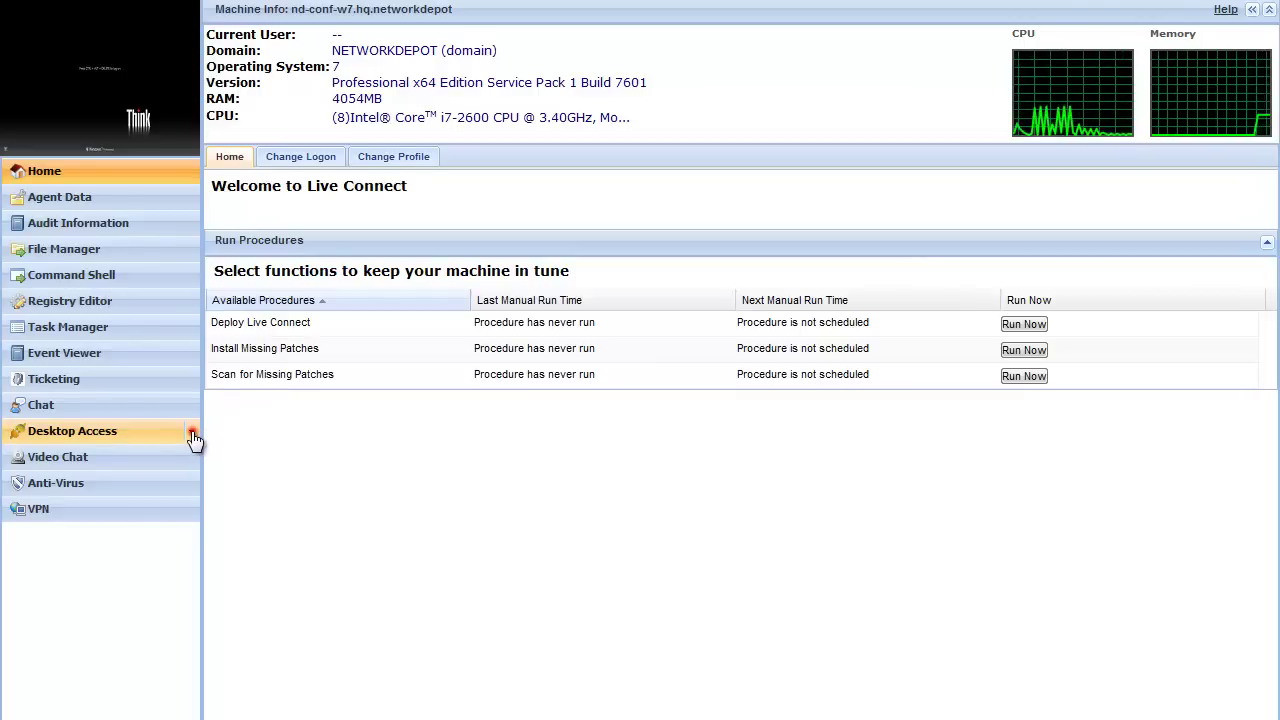
Step: Open the Desktop Access settings for nd-conf-w7 and check the available options for displaying the connection
{"action": "left_click", "coordinate": [193, 436]}
{"action": "left_click", "coordinate": [70, 464]}
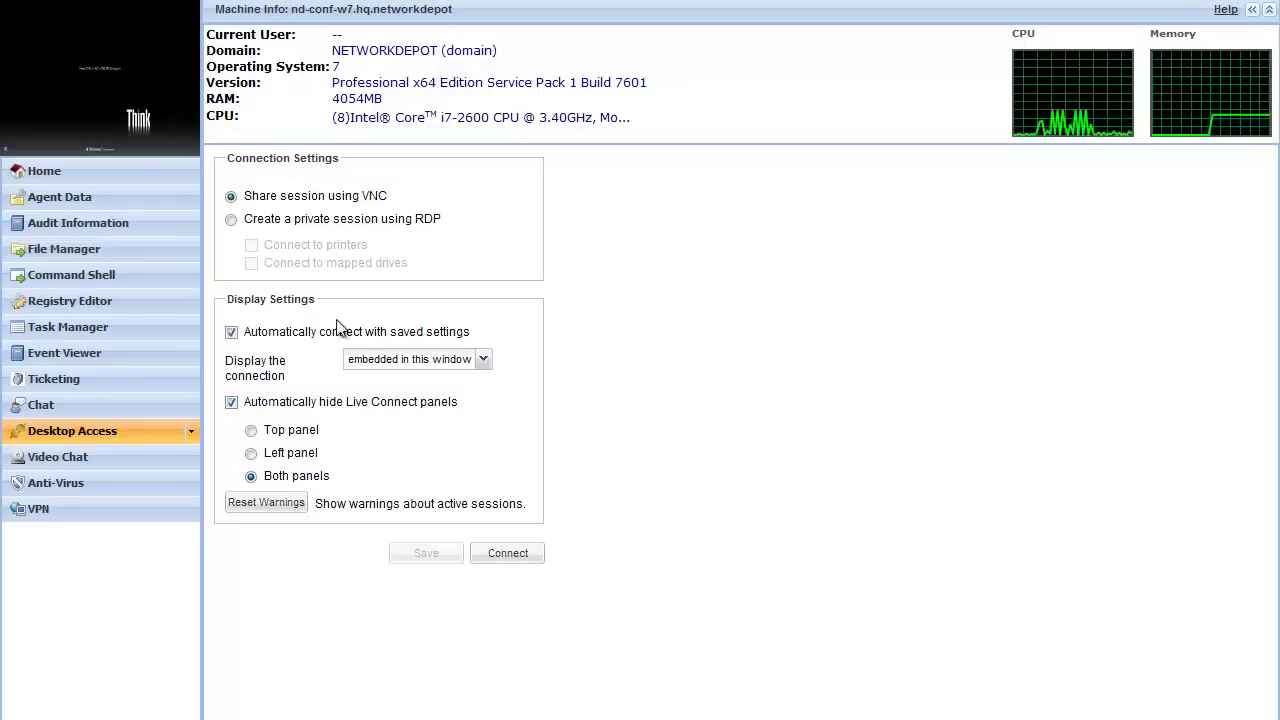
{"action": "left_click", "coordinate": [440, 360]}
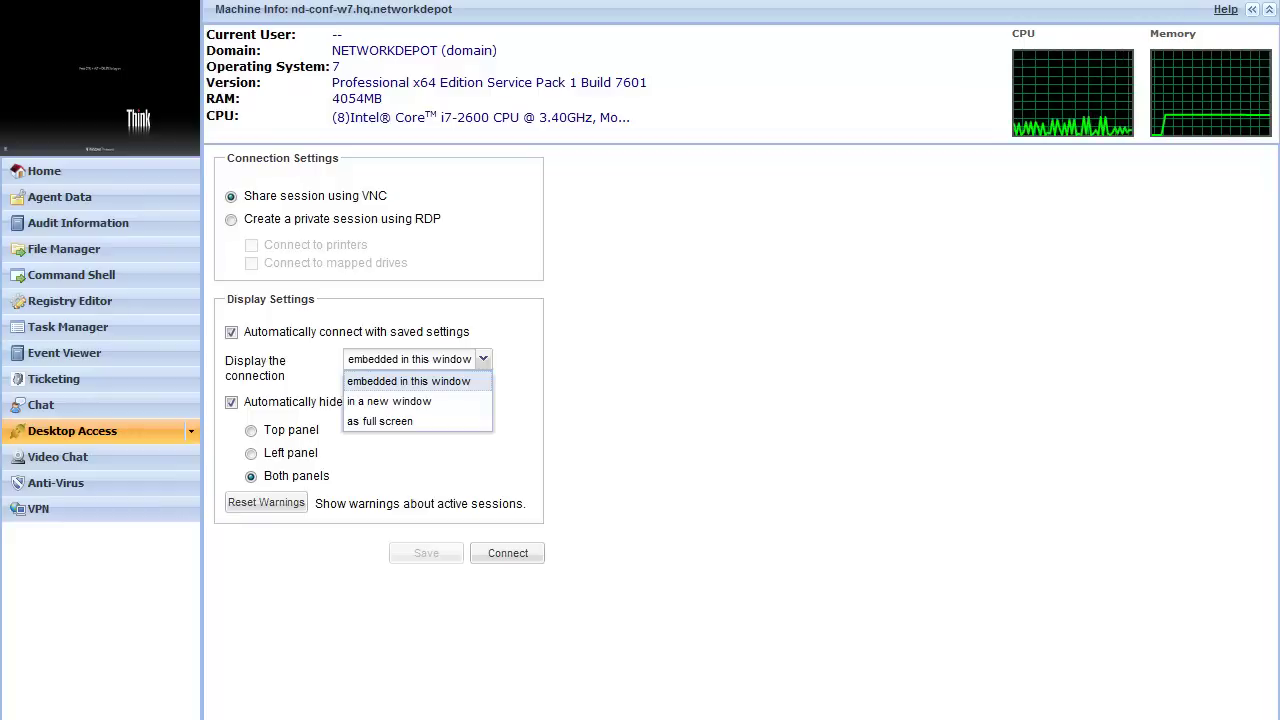
{"action": "left_click", "coordinate": [666, 312]}
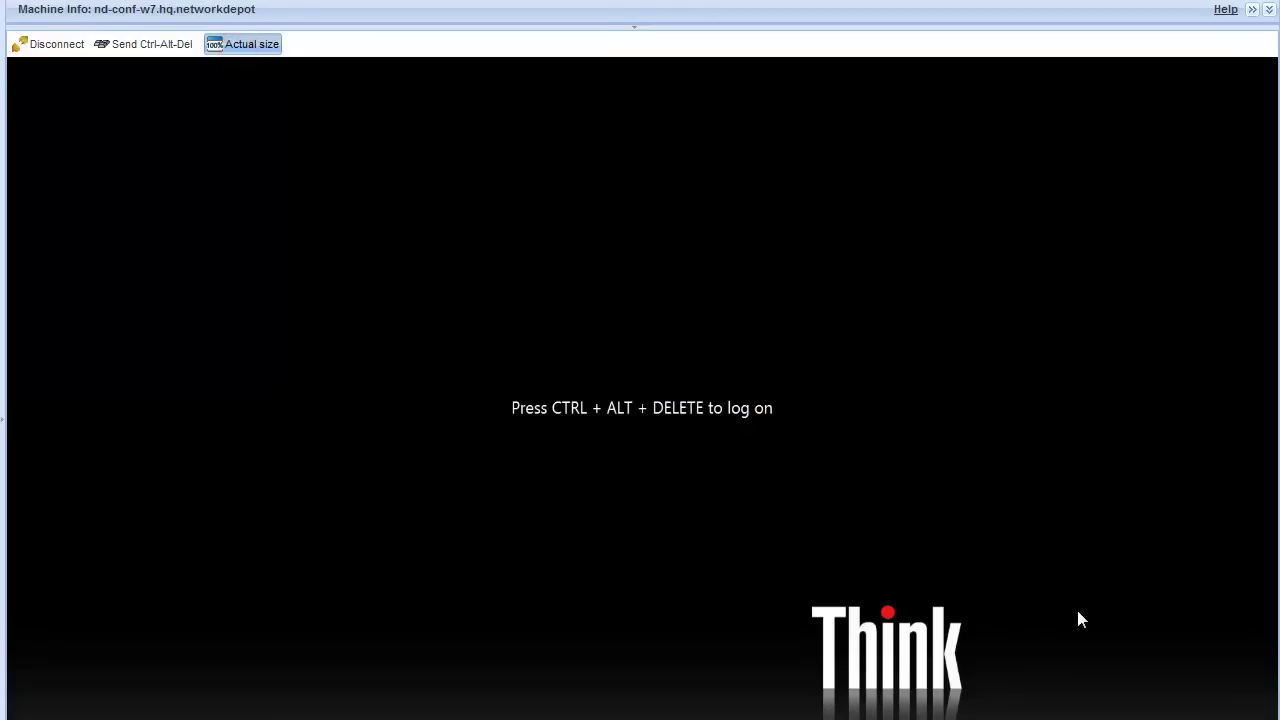
Step: Send Ctrl-Alt-Del to the remote logon screen of nd-conf-w7 and disconnect the desktop session
{"action": "left_click", "coordinate": [165, 47]}
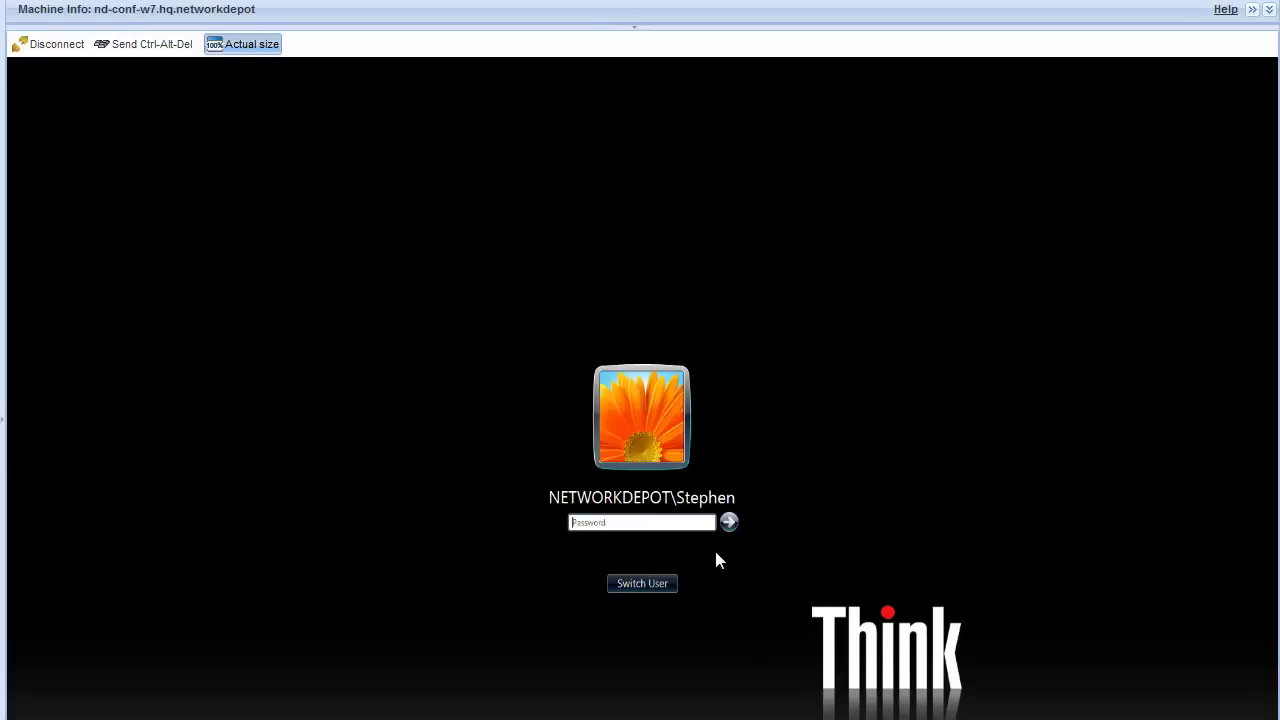
{"action": "left_click", "coordinate": [42, 46]}
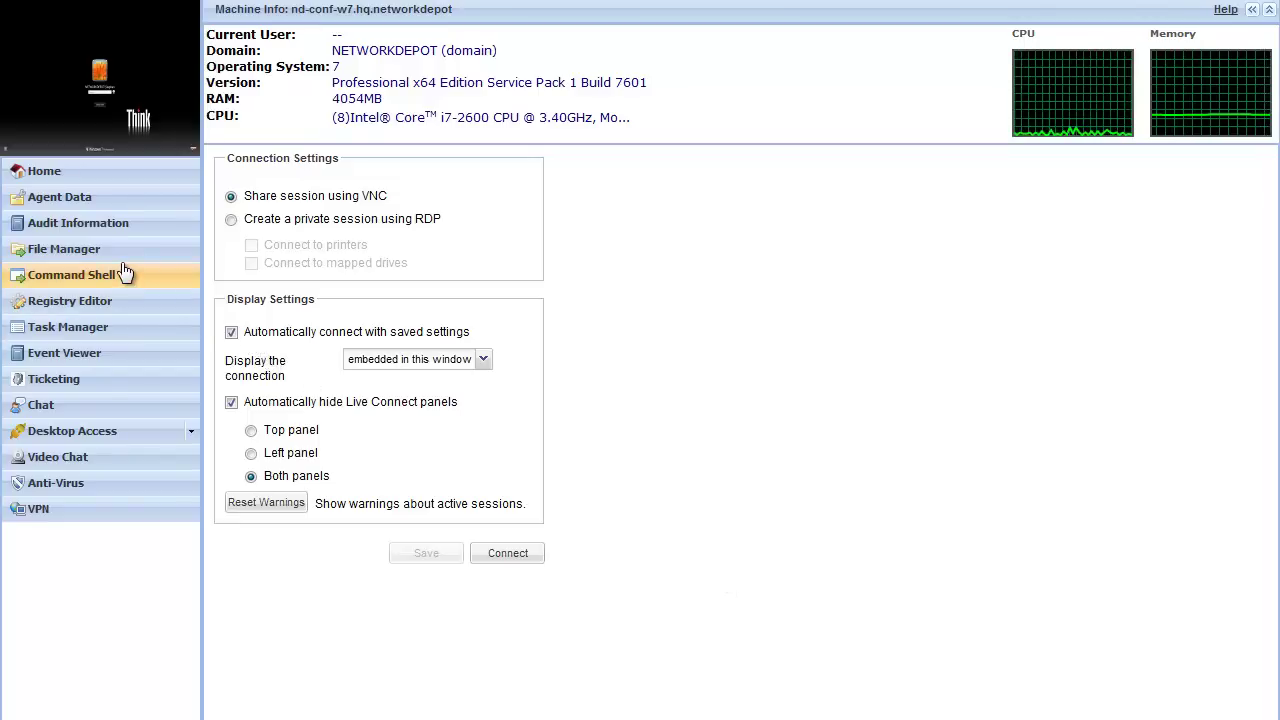
Step: Open the Audit Information of nd-conf-w7 and view its machine info and installed applications
{"action": "left_click", "coordinate": [68, 231]}
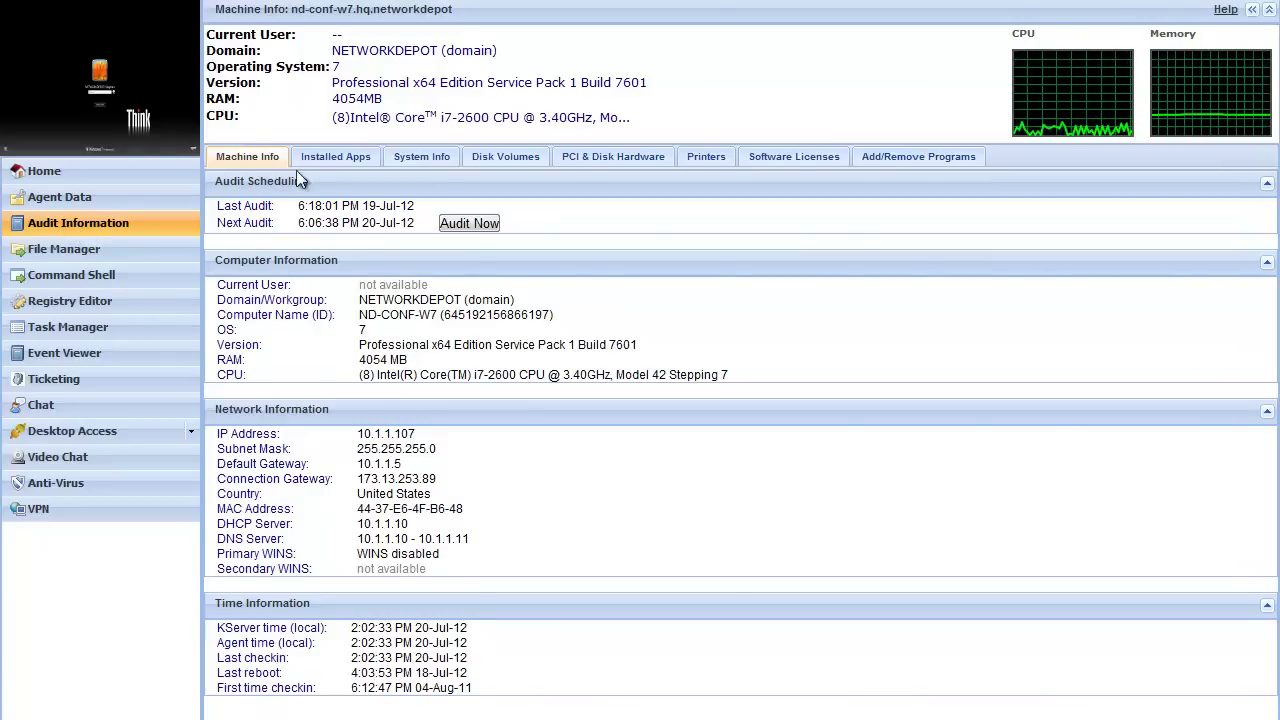
{"action": "left_click", "coordinate": [352, 160]}
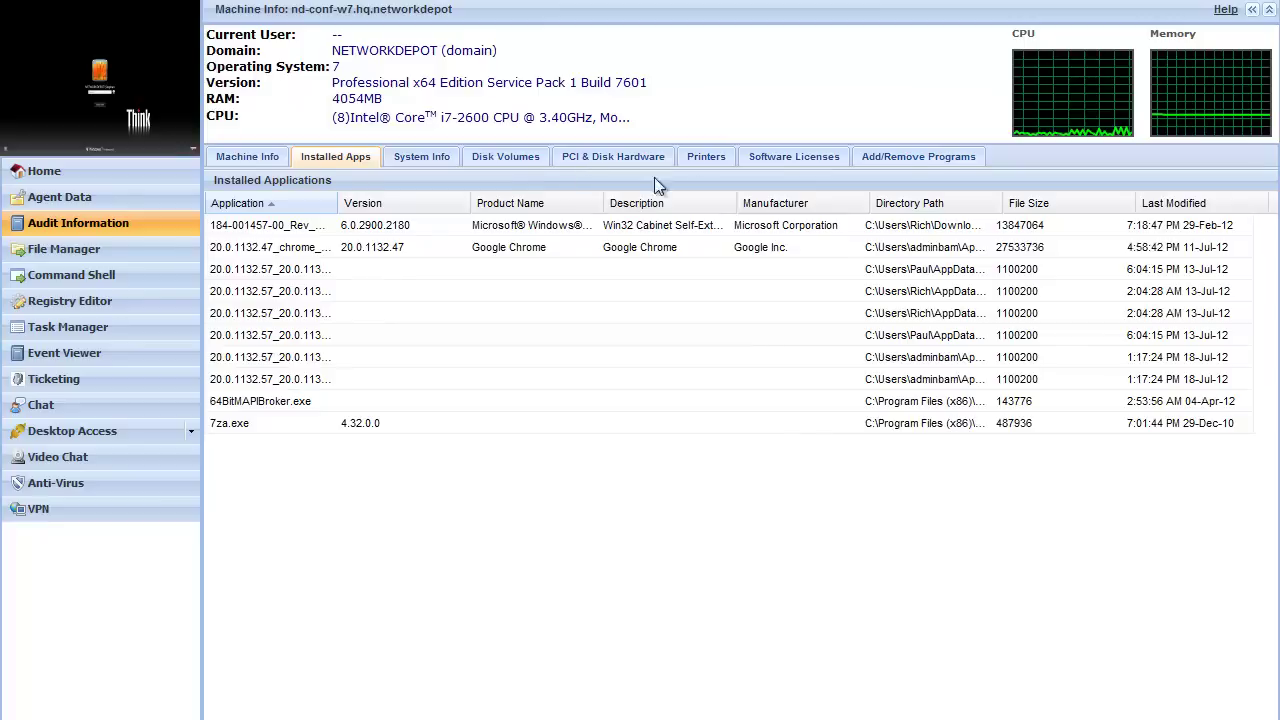
Step: View the Add/Remove Programs audit, browse to its second page, and set the list to 30 rows per page
{"action": "left_click", "coordinate": [919, 158]}
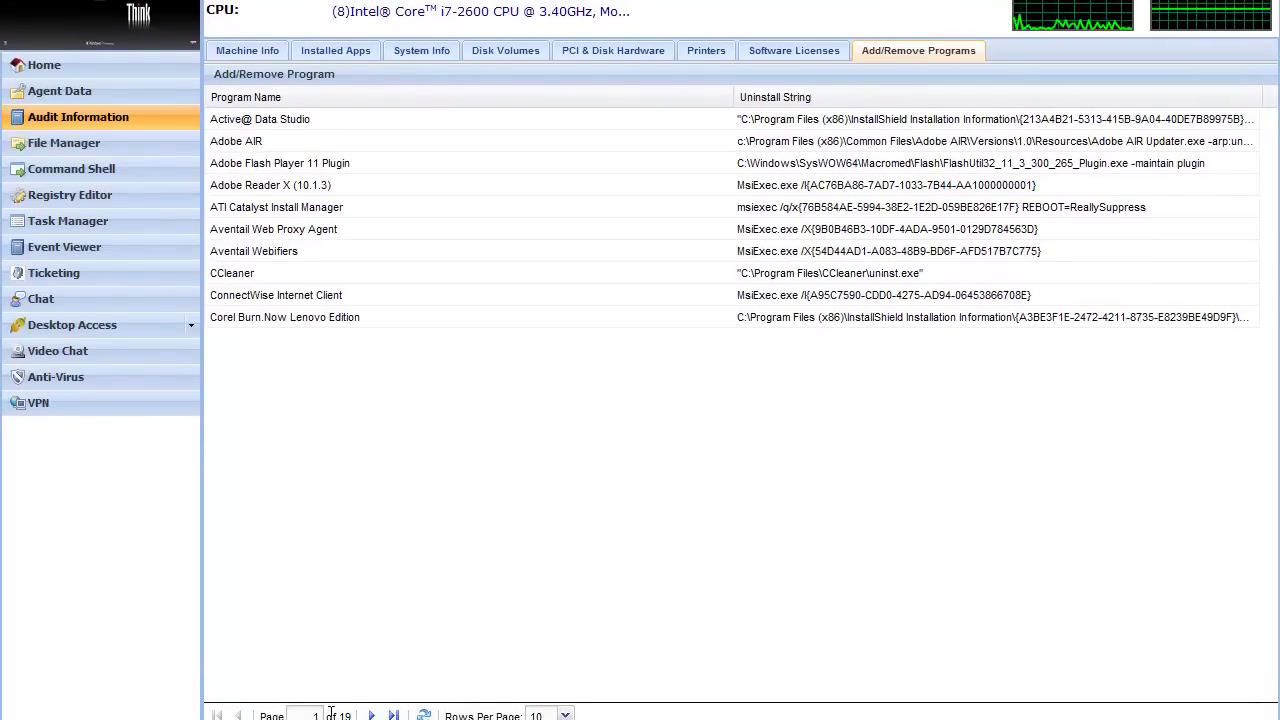
{"action": "left_click", "coordinate": [371, 715]}
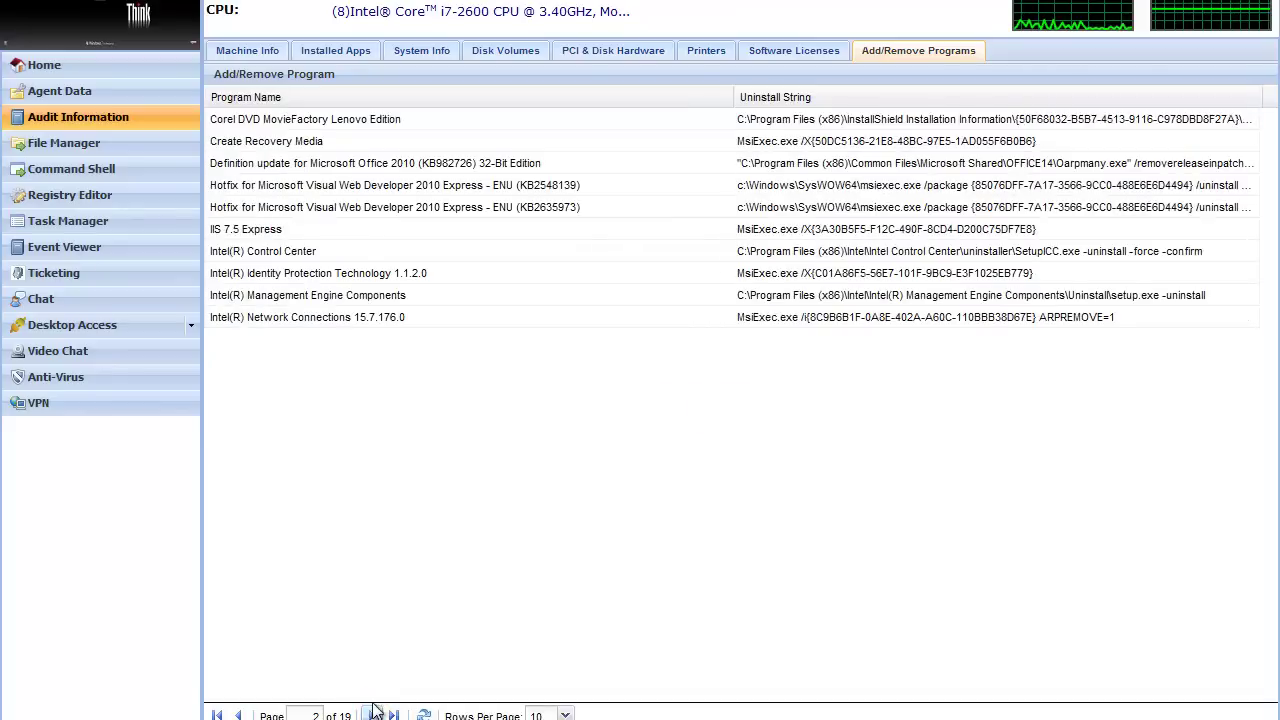
{"action": "left_click", "coordinate": [563, 715]}
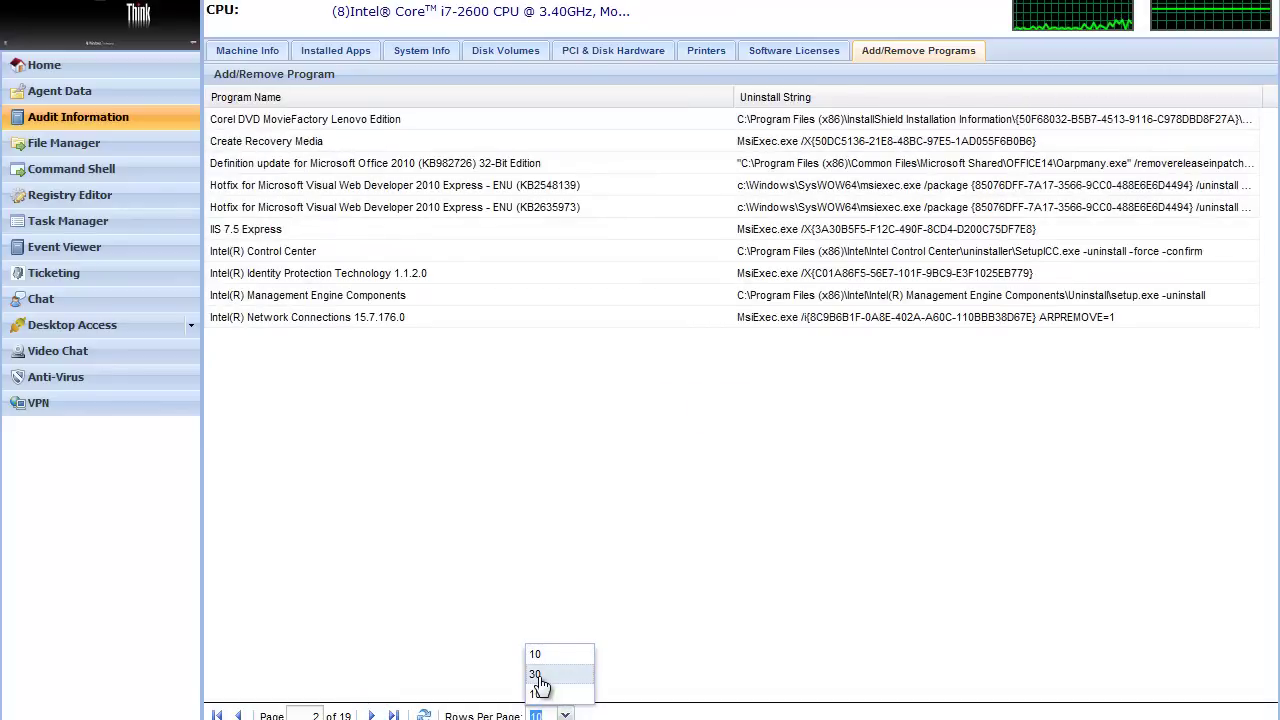
{"action": "left_click", "coordinate": [540, 676]}
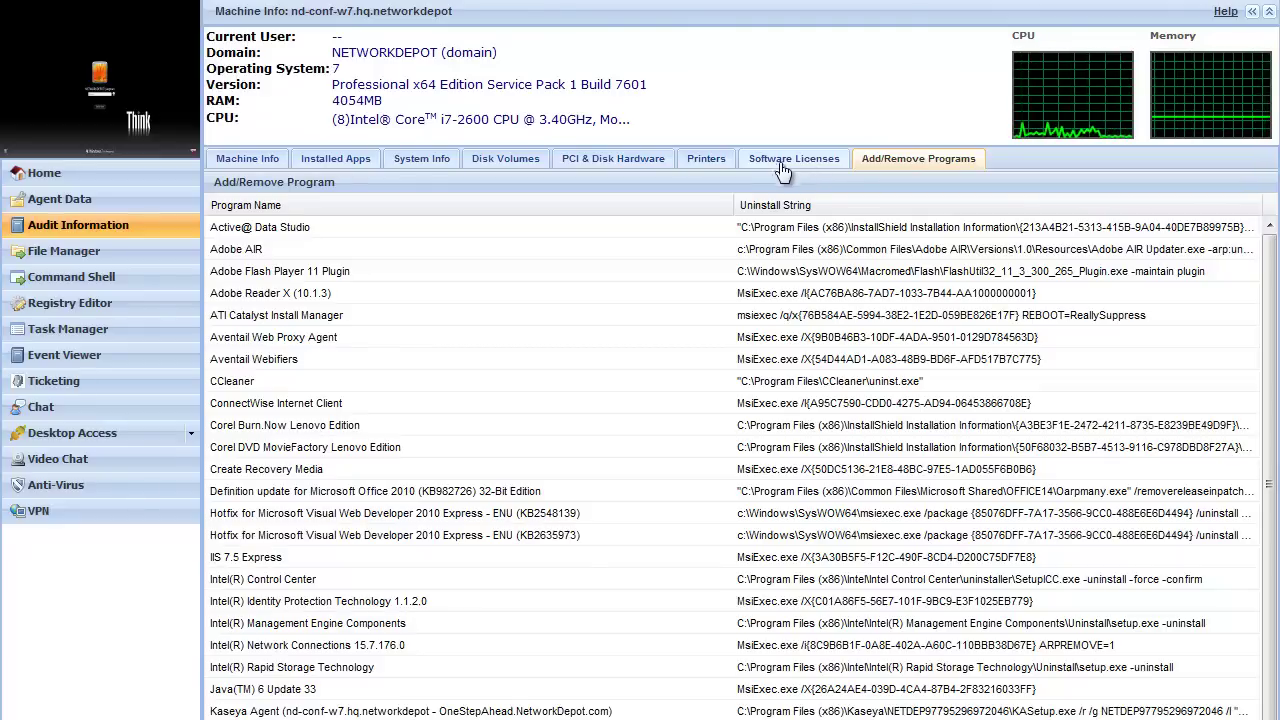
Step: Review the audited printers and PCI & disk hardware, highlighting part of the hard disk model and the network card name
{"action": "left_click", "coordinate": [716, 159]}
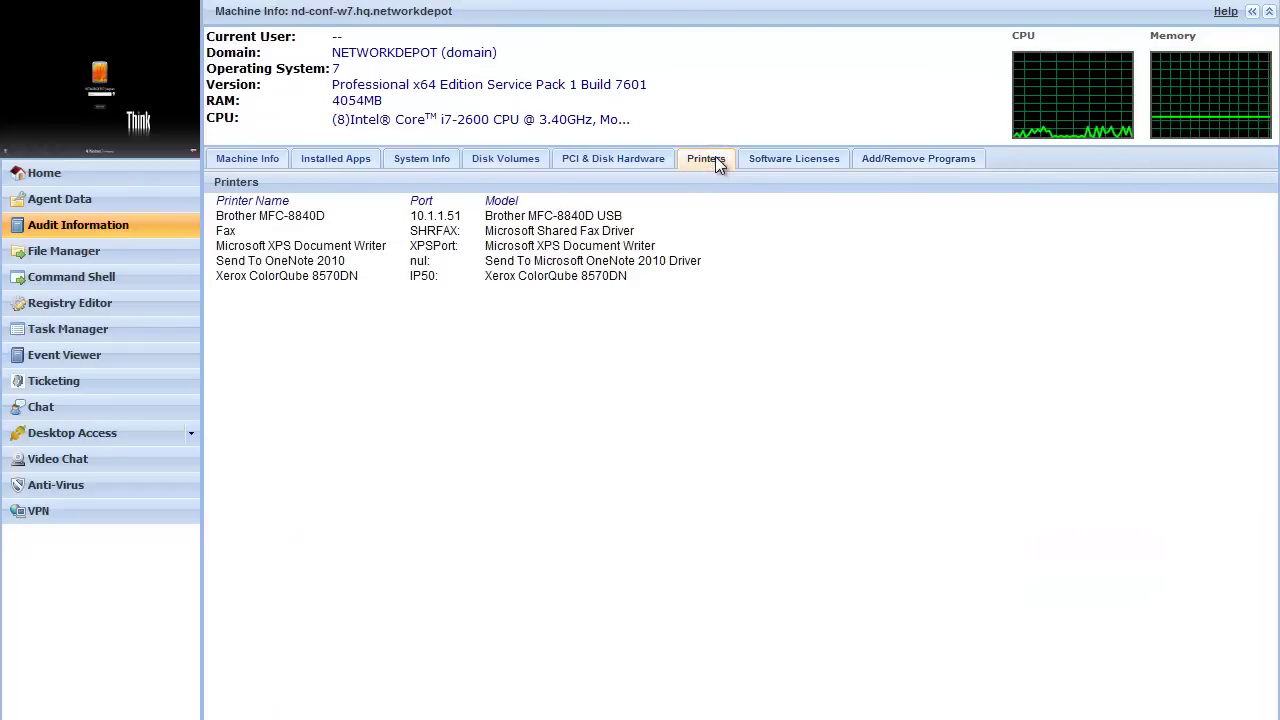
{"action": "left_click", "coordinate": [617, 163]}
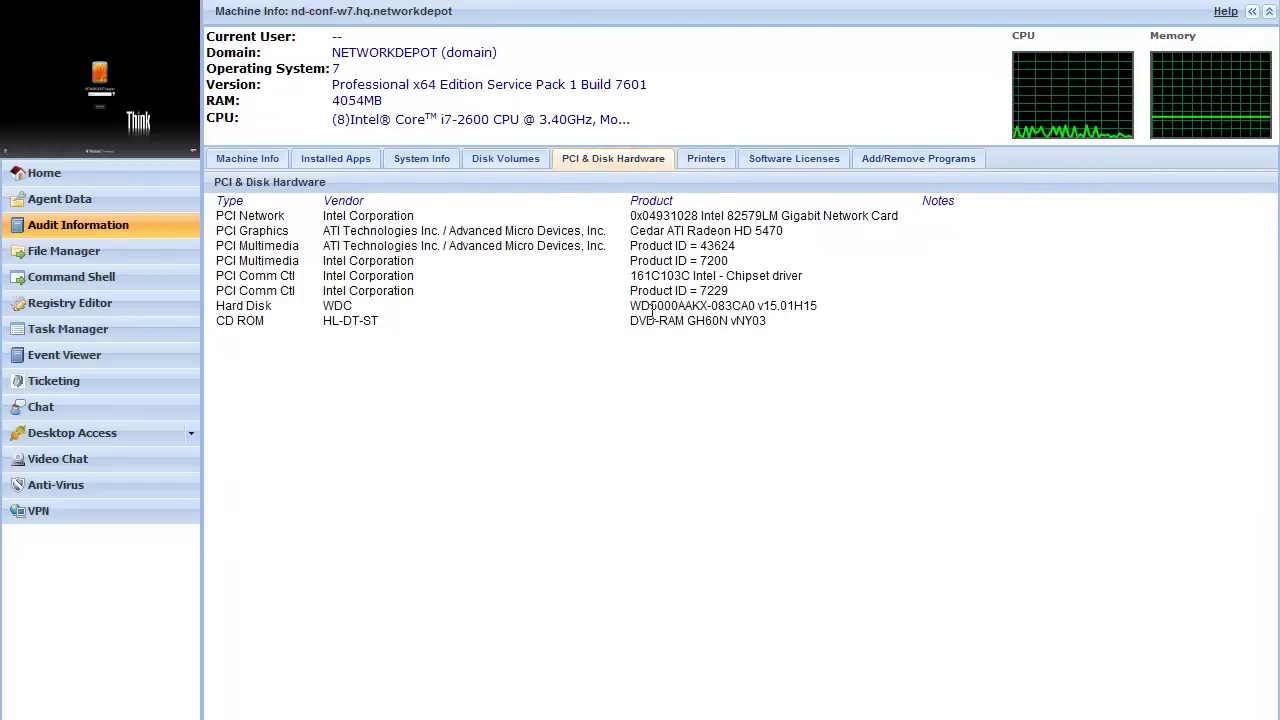
{"action": "left_click_drag", "start_coordinate": [633, 307], "coordinate": [718, 306]}
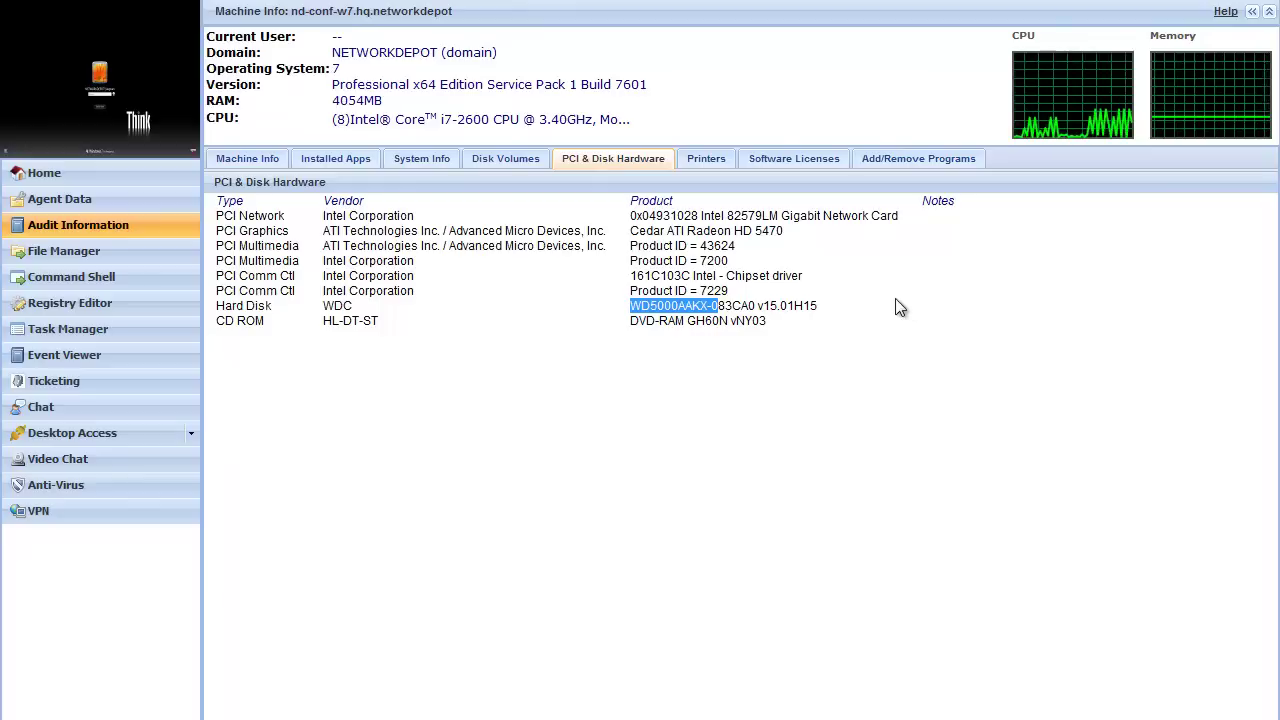
{"action": "left_click_drag", "start_coordinate": [721, 215], "coordinate": [800, 216]}
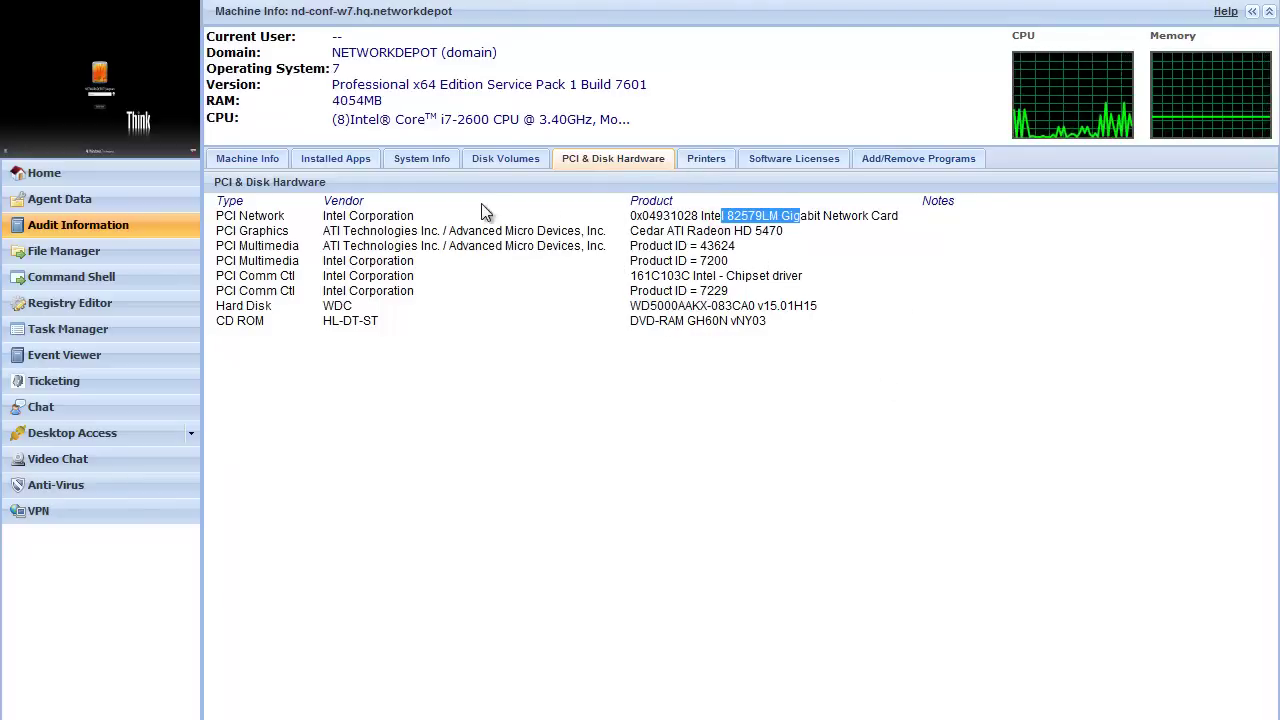
Step: Examine the System Info audit, including the warranty and purchase dates, memory devices, on-board devices and port connectors
{"action": "left_click", "coordinate": [425, 160]}
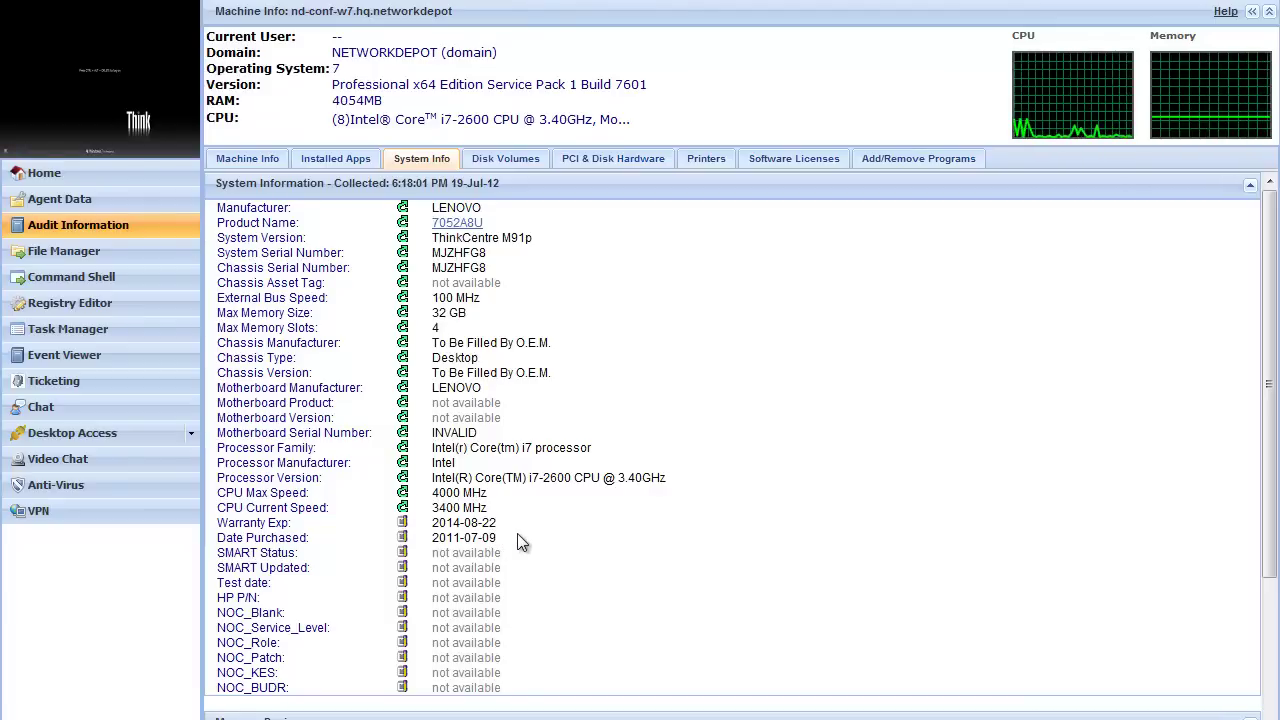
{"action": "scroll", "coordinate": [645, 505], "scroll_direction": "down", "scroll_amount": 3}
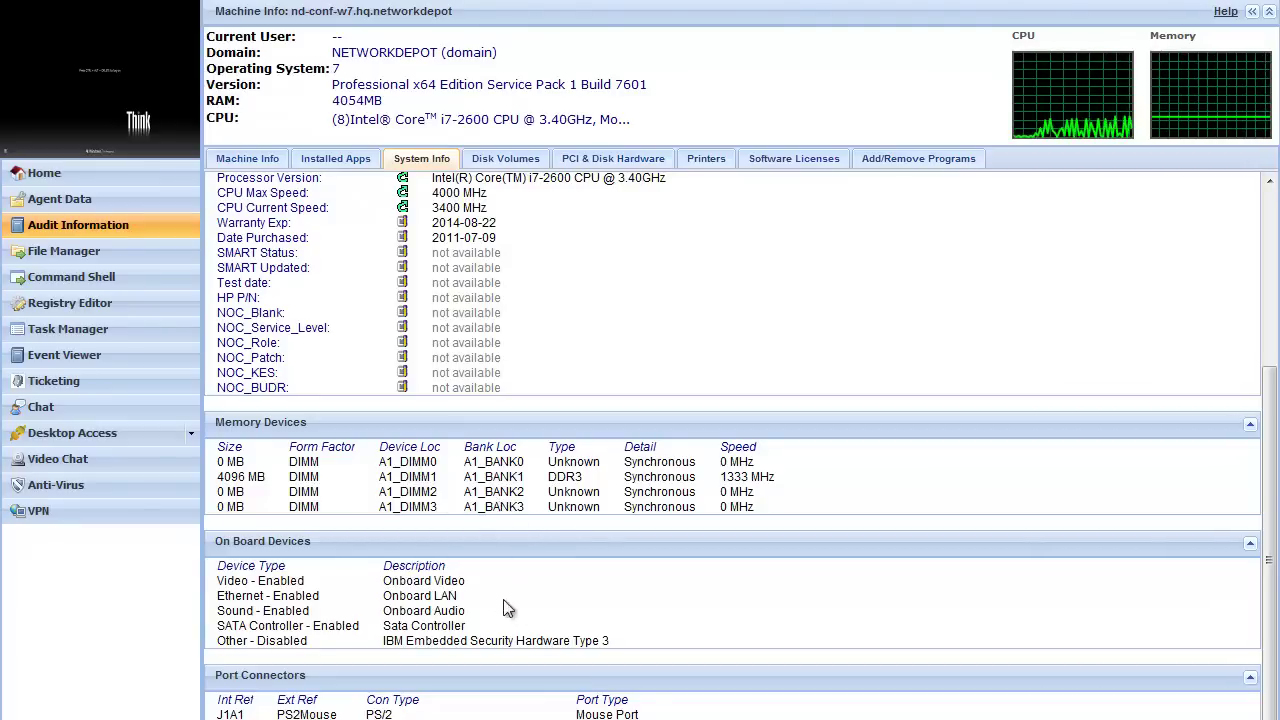
{"action": "scroll", "coordinate": [493, 595], "scroll_direction": "down", "scroll_amount": 1}
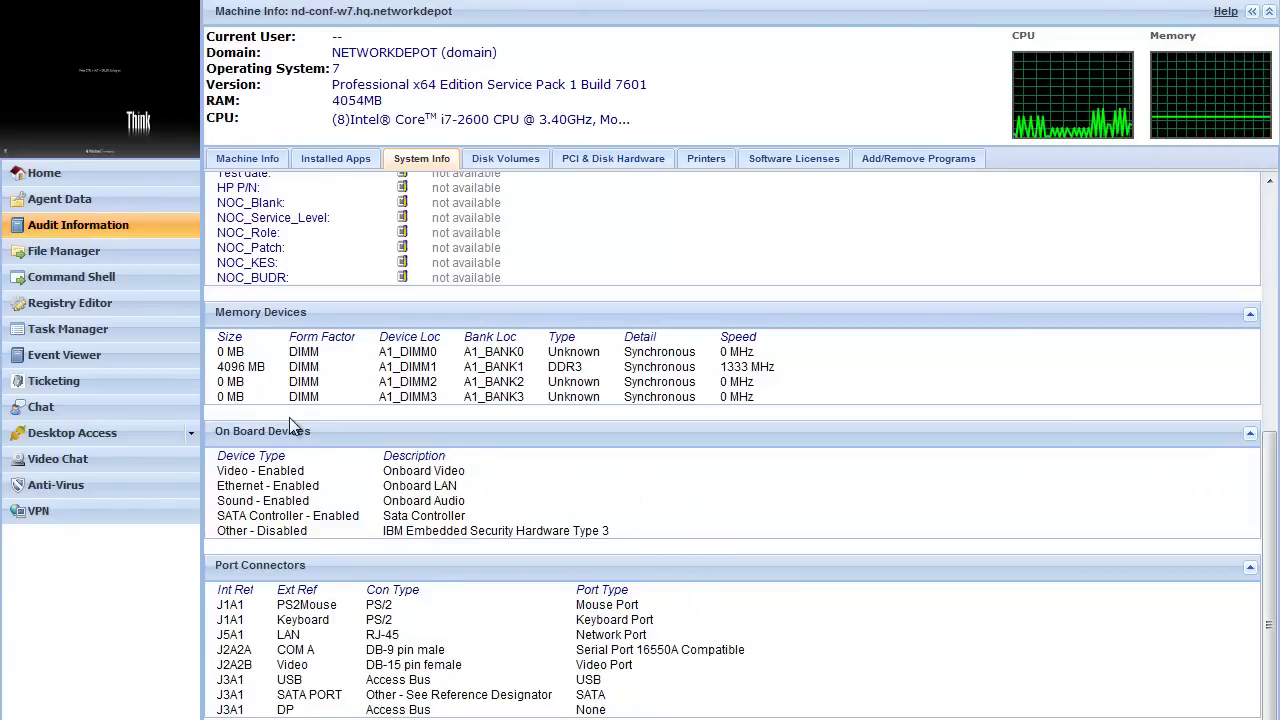
{"action": "scroll", "coordinate": [475, 375], "scroll_direction": "up", "scroll_amount": 4}
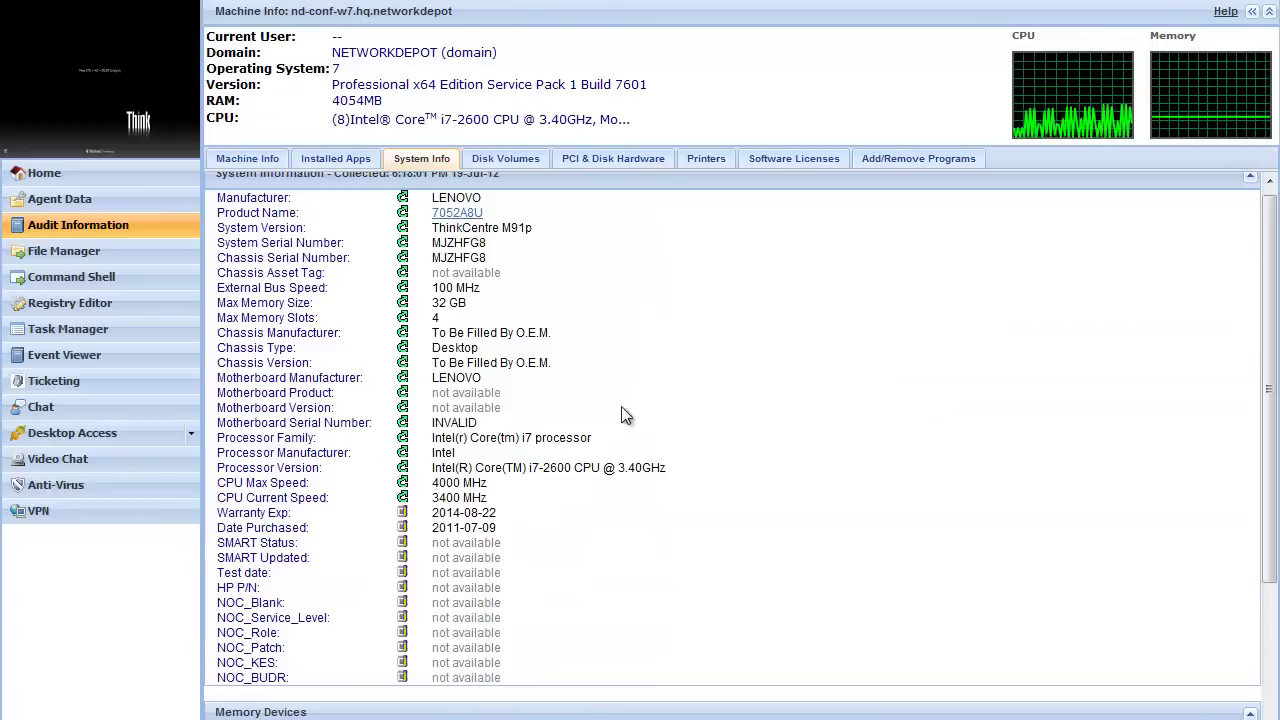
{"action": "scroll", "coordinate": [655, 440], "scroll_direction": "up", "scroll_amount": 1}
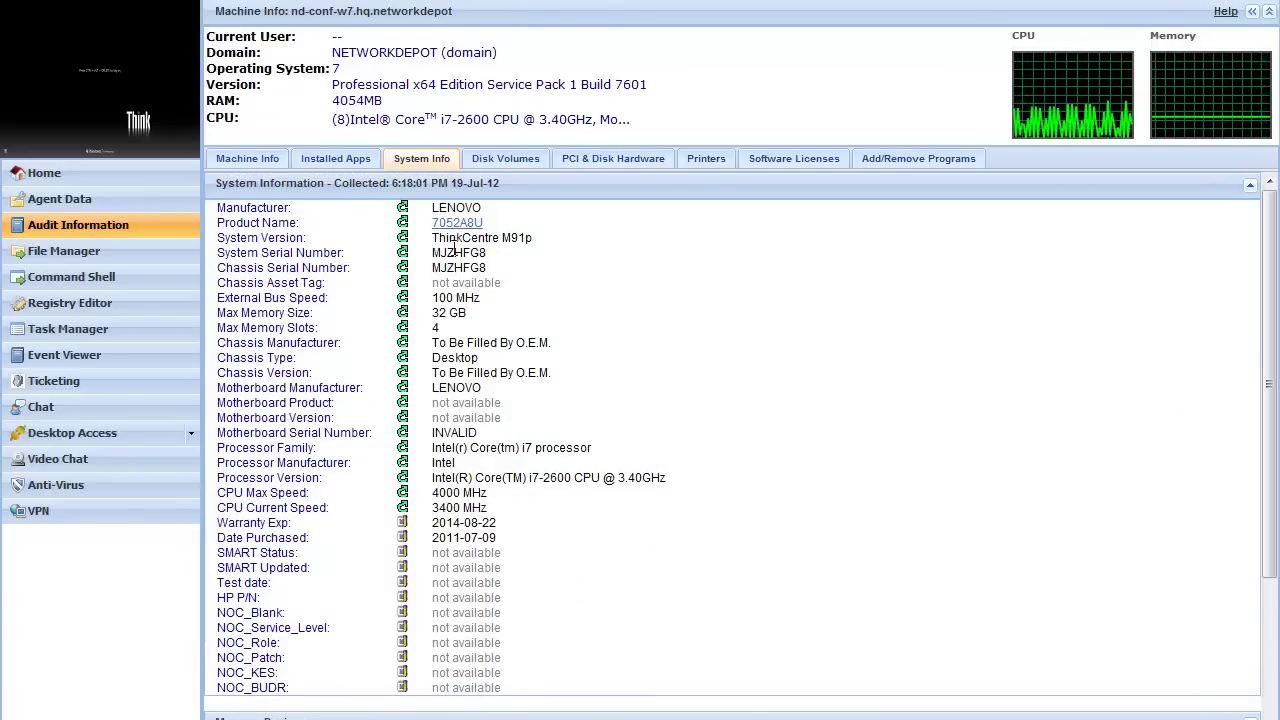